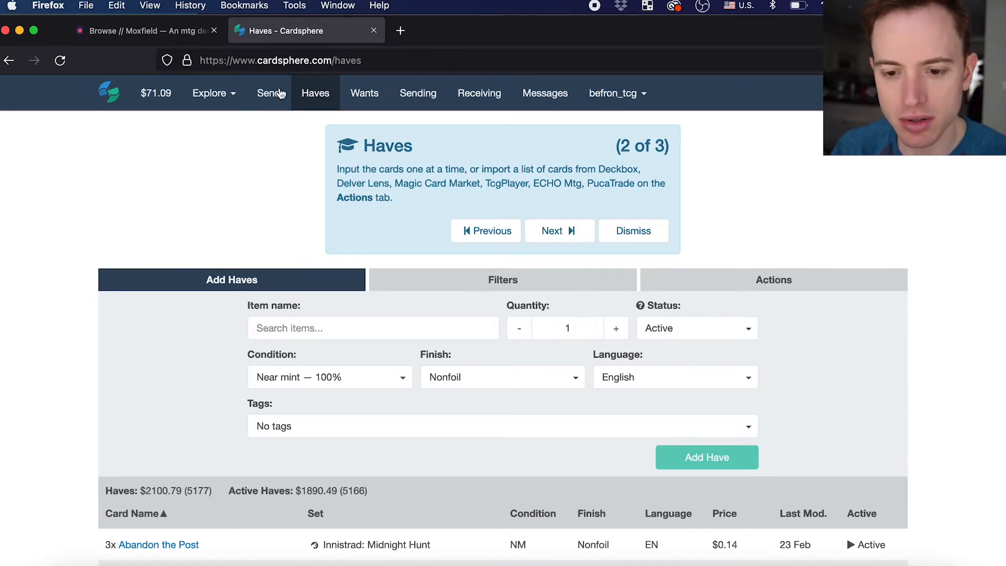
Look over the Moxfield Commander Precons listing and the blank Sublime Text document, returning to the Cardsphere haves page in Firefox.
{"action": "left_click", "coordinate": [145, 31]}
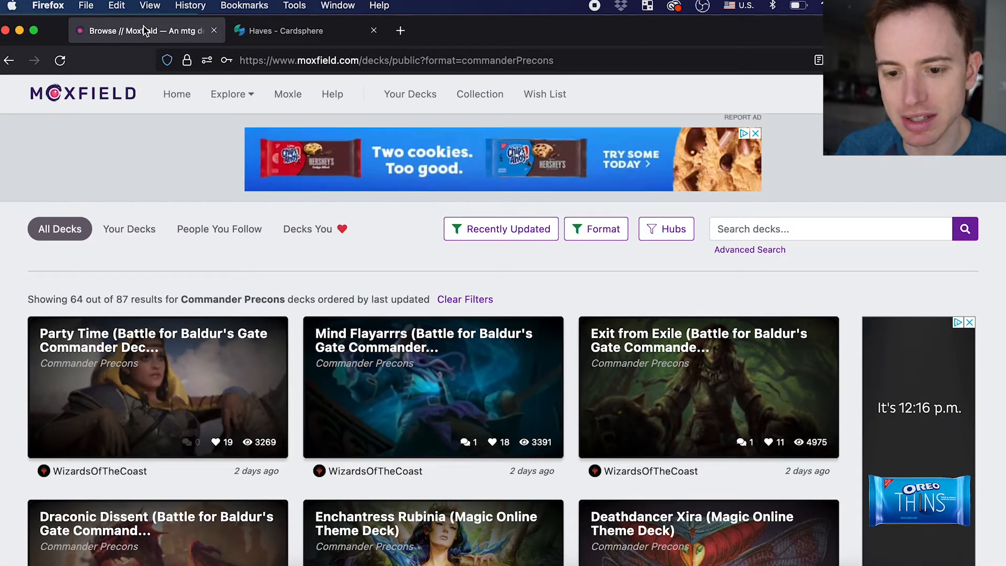
{"action": "left_click", "coordinate": [281, 32]}
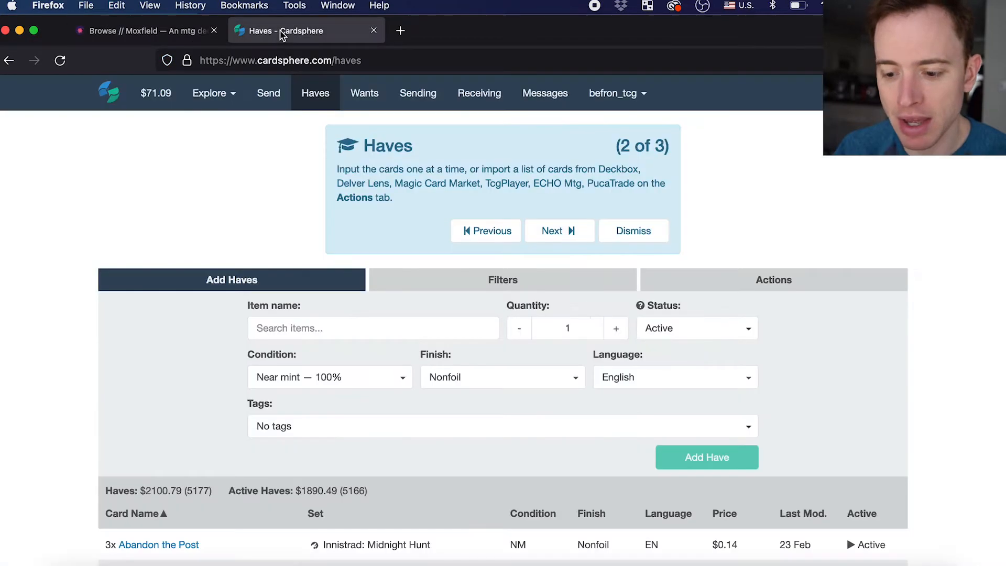
{"action": "left_click", "coordinate": [672, 562]}
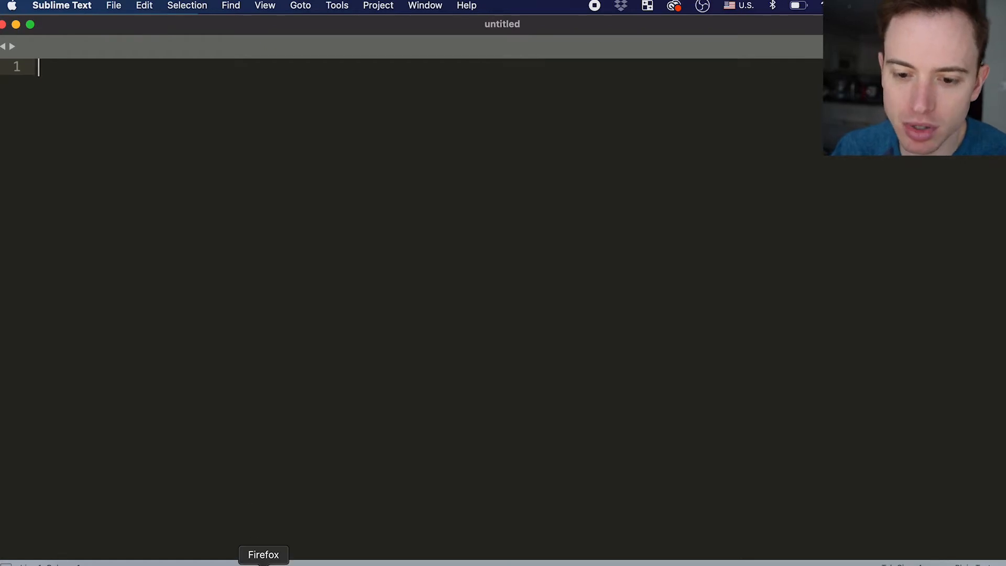
{"action": "left_click", "coordinate": [263, 564]}
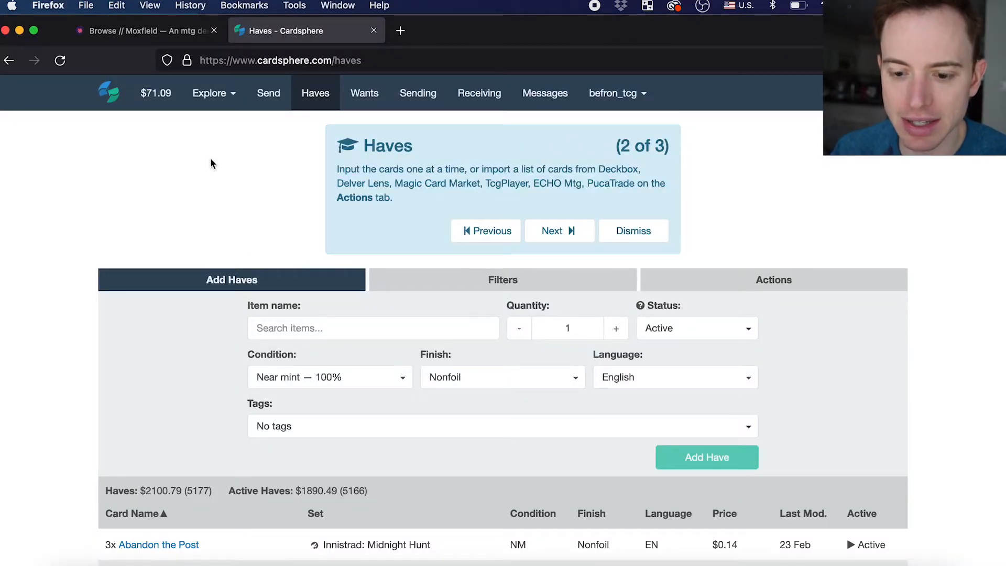
Add one near mint, nonfoil English Life Insurance from Streets of New Capenna Commander to the haves.
{"action": "scroll", "coordinate": [211, 160], "scroll_direction": "down", "scroll_amount": 3}
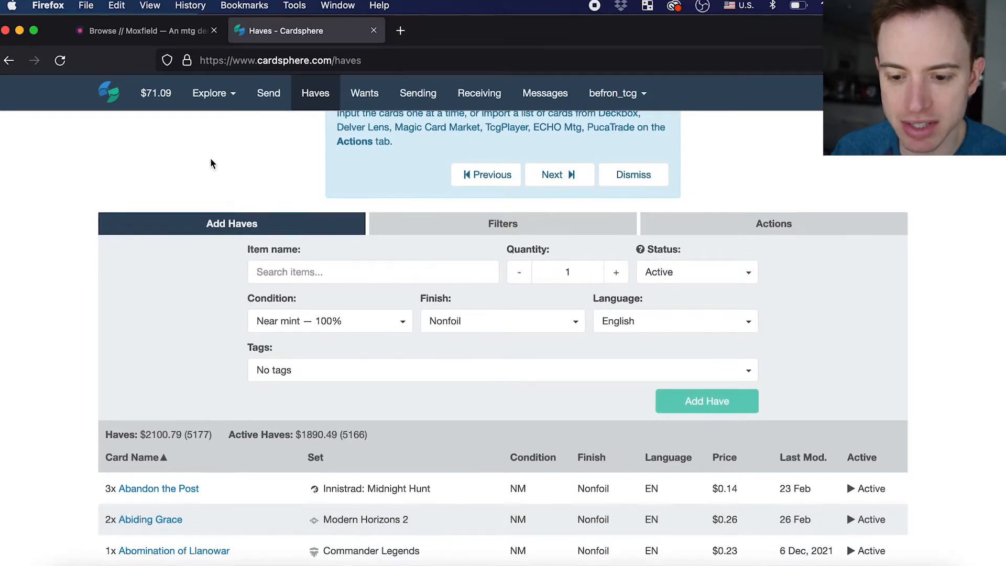
{"action": "scroll", "coordinate": [211, 159], "scroll_direction": "up", "scroll_amount": 1}
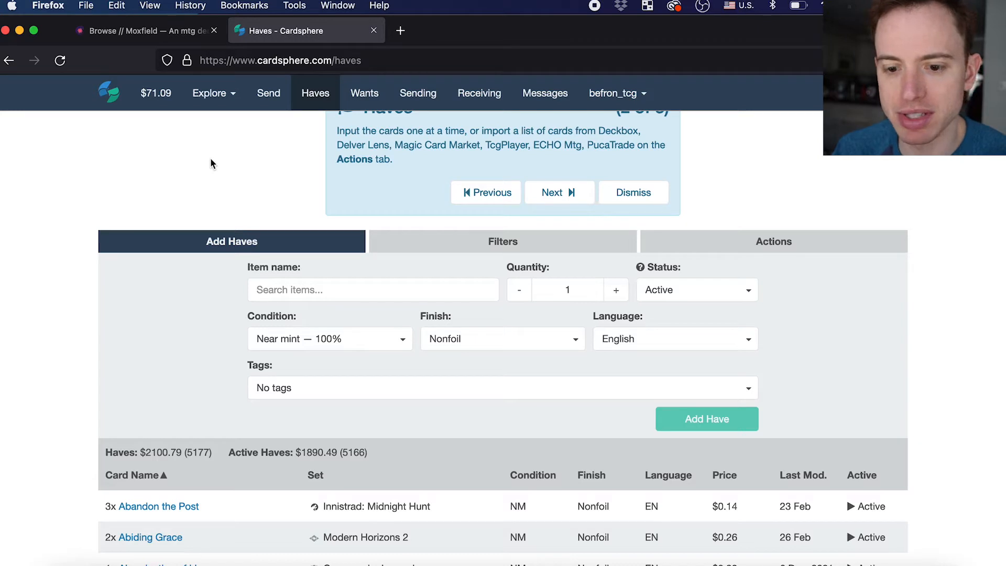
{"action": "left_click", "coordinate": [283, 289]}
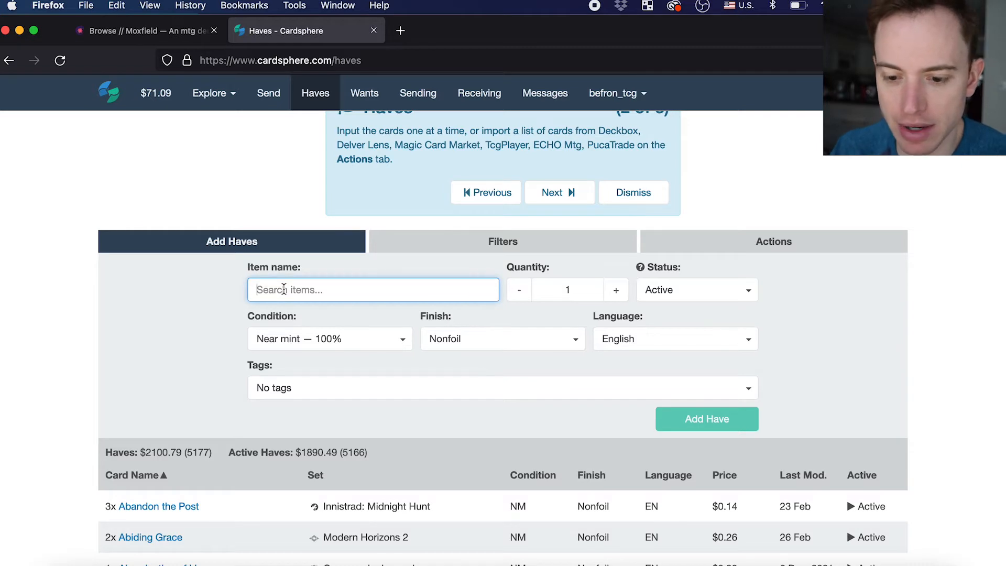
{"action": "scroll", "coordinate": [283, 289], "scroll_direction": "down", "scroll_amount": 1}
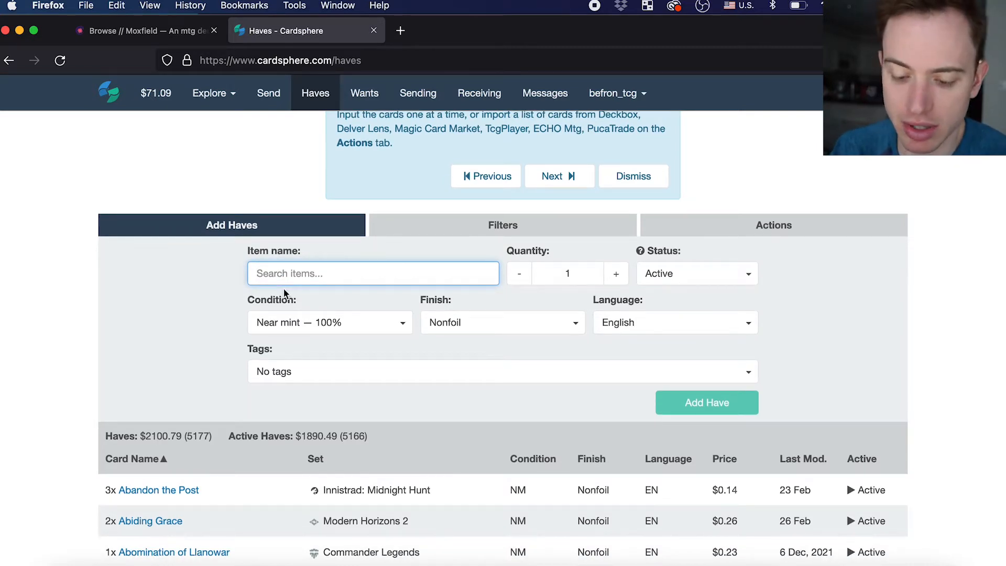
{"action": "type", "text": "life insurance"}
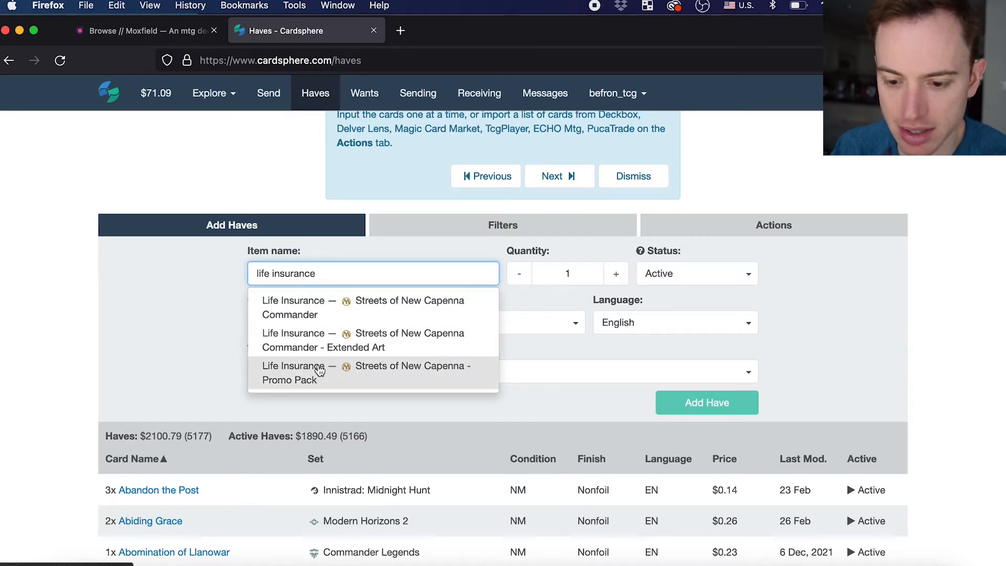
{"action": "left_click", "coordinate": [321, 299]}
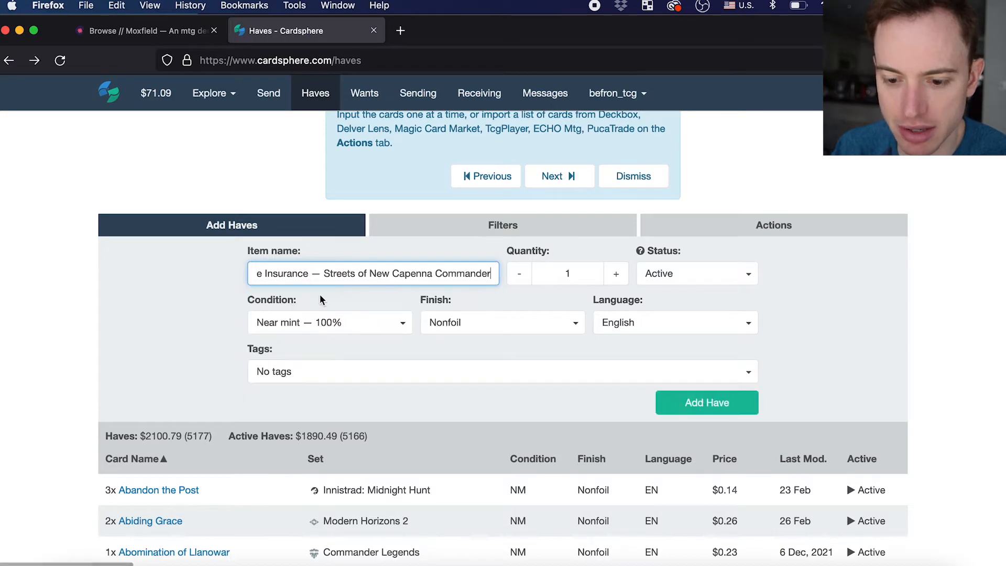
{"action": "left_click", "coordinate": [725, 410]}
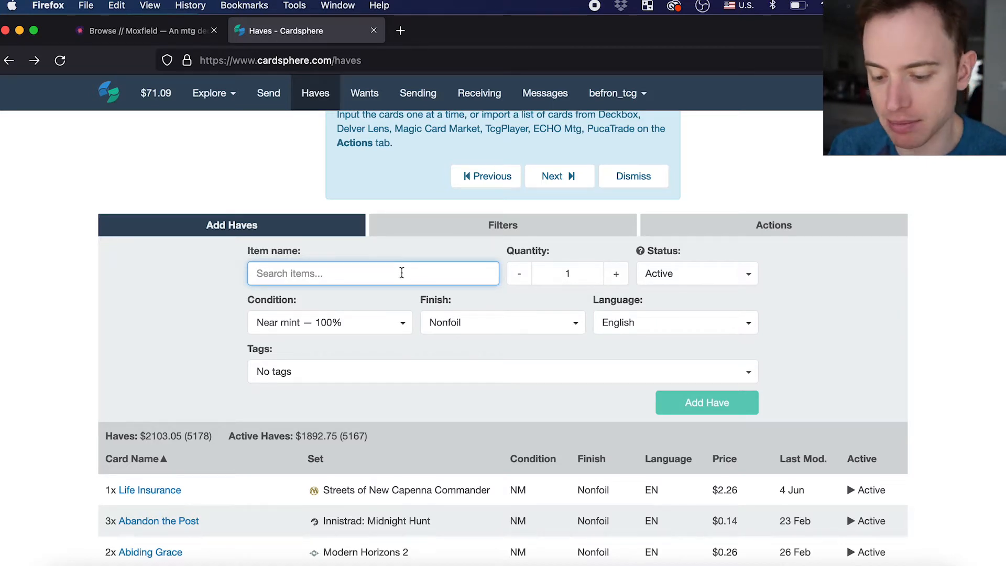
Add one near mint, nonfoil English Bootleggers' Stash from Streets of New Capenna to the haves.
{"action": "type", "text": "b"}
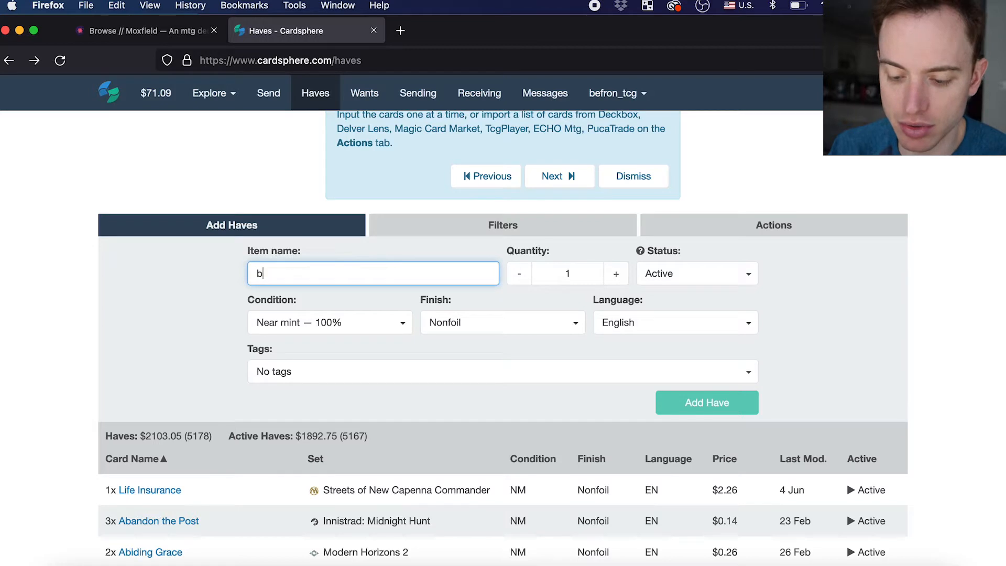
{"action": "type", "text": "oot"}
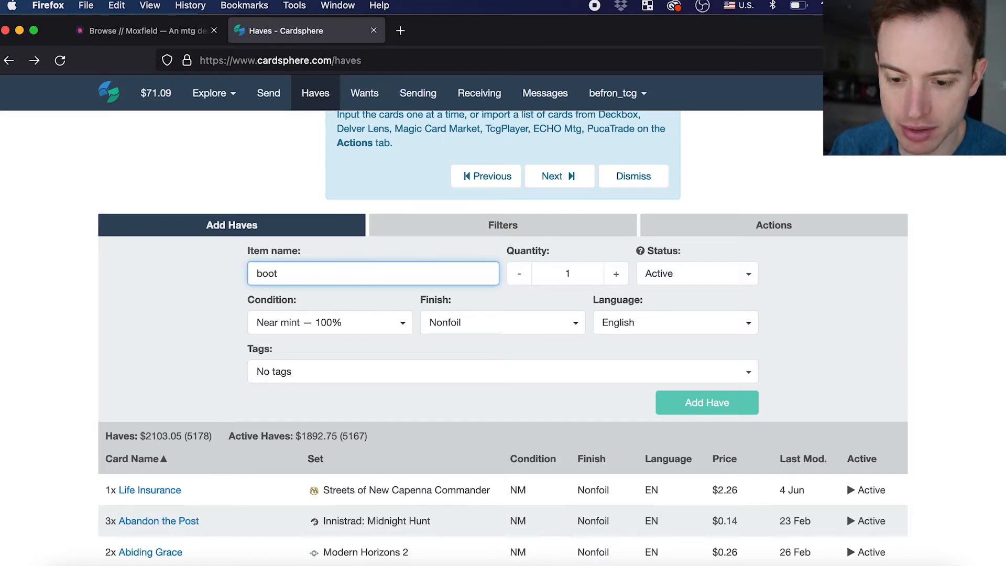
{"action": "type", "text": "lag"}
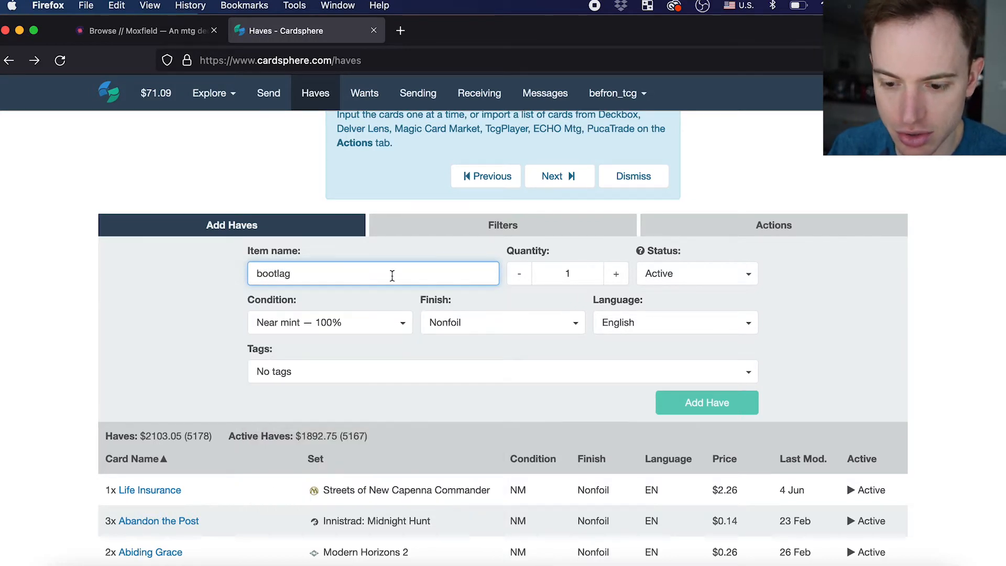
{"action": "key", "text": "BackSpace"}
{"action": "key", "text": "BackSpace"}
{"action": "type", "text": "e"}
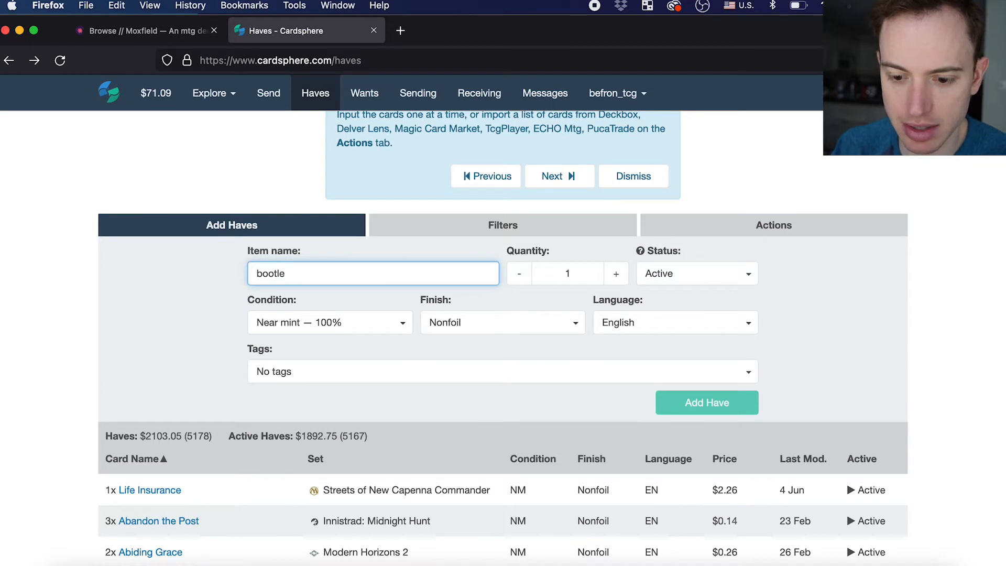
{"action": "type", "text": "g"}
{"action": "left_click", "coordinate": [332, 313]}
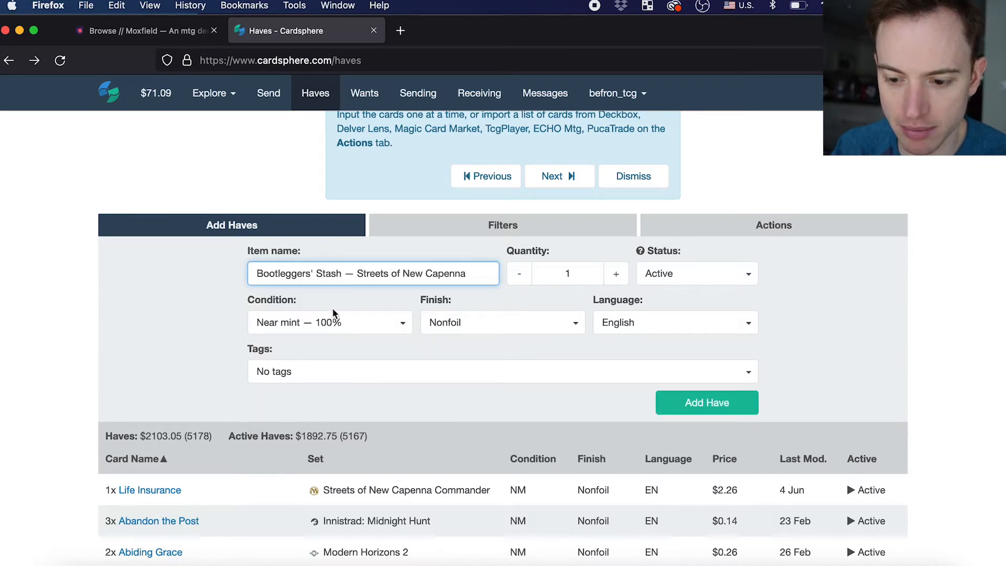
{"action": "left_click", "coordinate": [685, 402]}
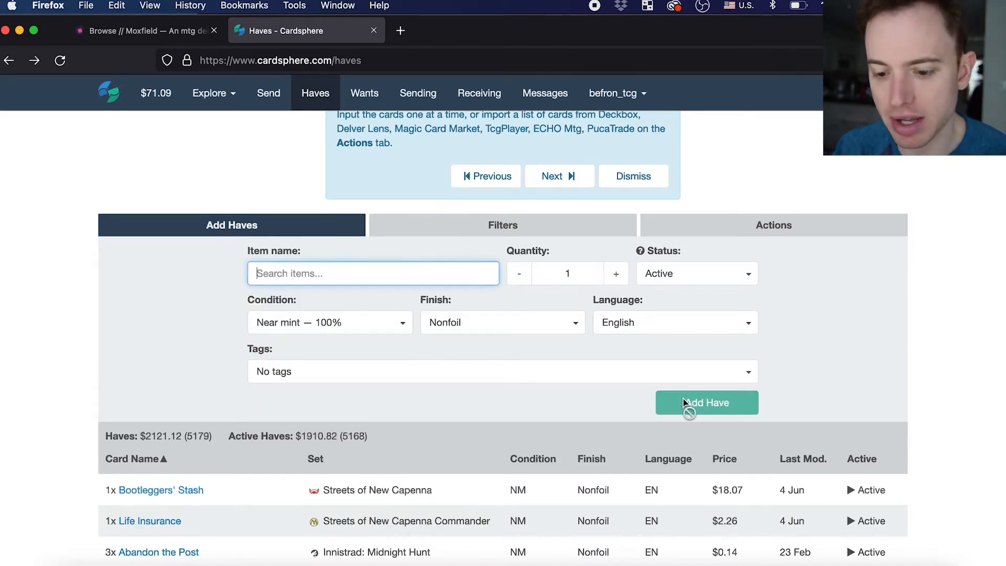
Filter the haves list by the item name "bootlegger".
{"action": "left_click", "coordinate": [481, 238]}
{"action": "scroll", "coordinate": [344, 272], "scroll_direction": "down", "scroll_amount": 3}
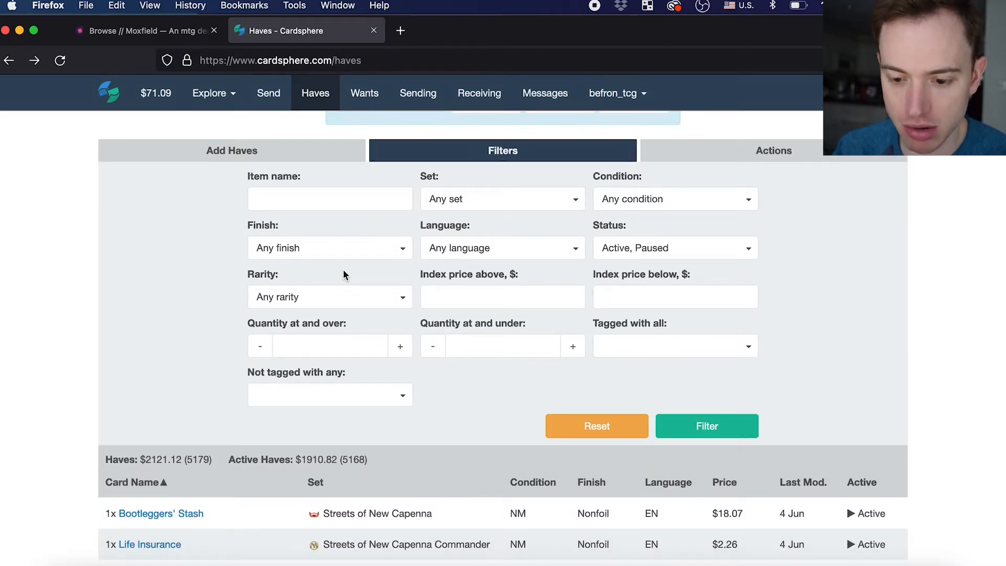
{"action": "scroll", "coordinate": [344, 274], "scroll_direction": "down", "scroll_amount": 1}
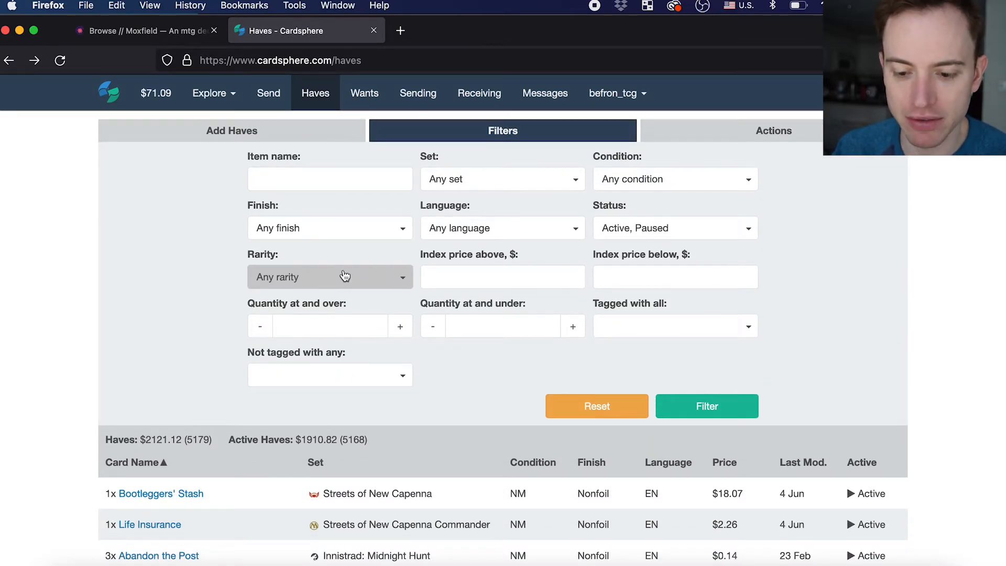
{"action": "scroll", "coordinate": [344, 276], "scroll_direction": "up", "scroll_amount": 2}
{"action": "left_click", "coordinate": [461, 234]}
{"action": "left_click", "coordinate": [461, 233]}
{"action": "left_click", "coordinate": [319, 224]}
{"action": "type", "text": "bootlegger"}
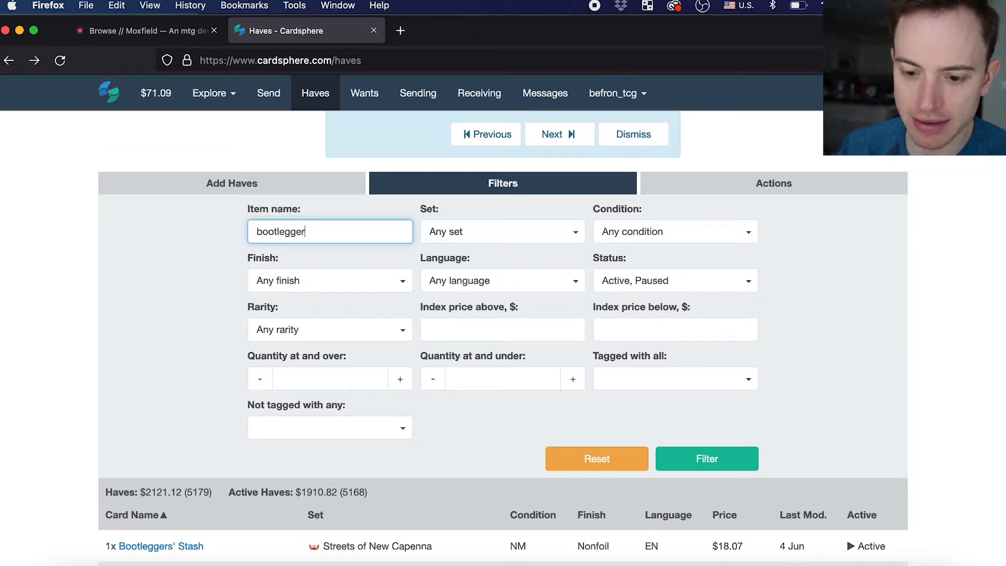
{"action": "left_click", "coordinate": [733, 464]}
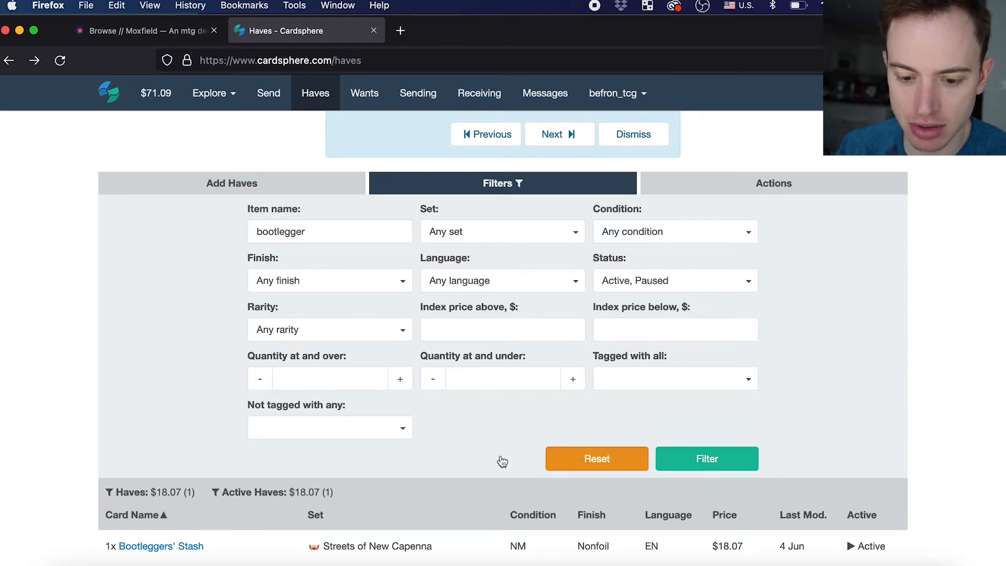
{"action": "scroll", "coordinate": [433, 452], "scroll_direction": "down", "scroll_amount": 3}
{"action": "scroll", "coordinate": [434, 451], "scroll_direction": "up", "scroll_amount": 2}
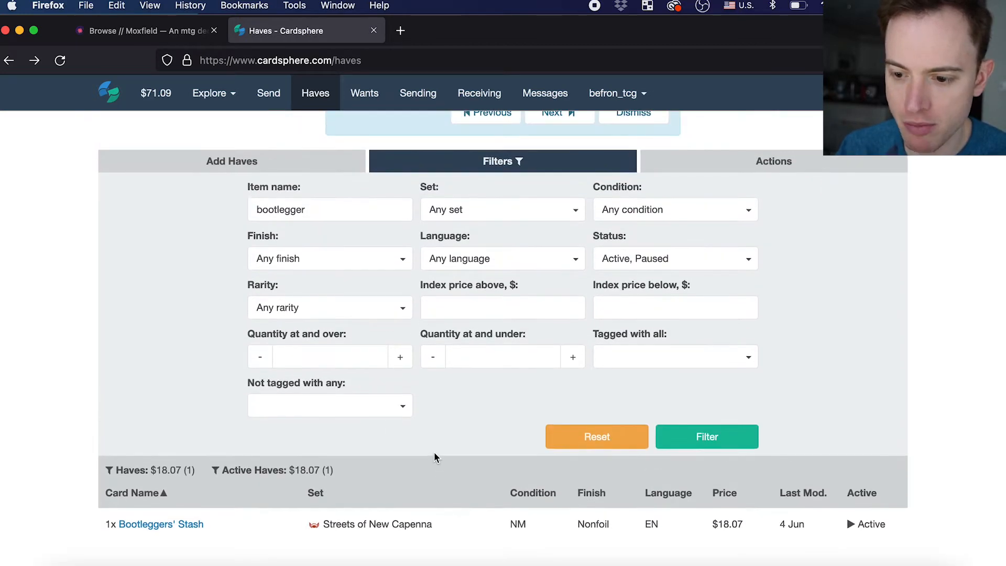
Export only the haves made visible by the bootlegger filter and download the CSV file.
{"action": "left_click", "coordinate": [696, 164]}
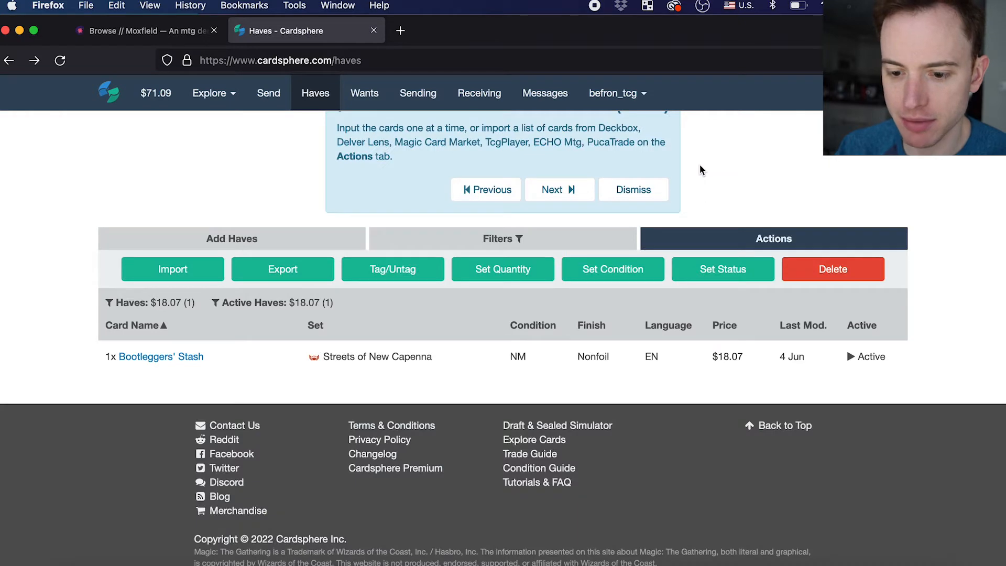
{"action": "left_click", "coordinate": [279, 269]}
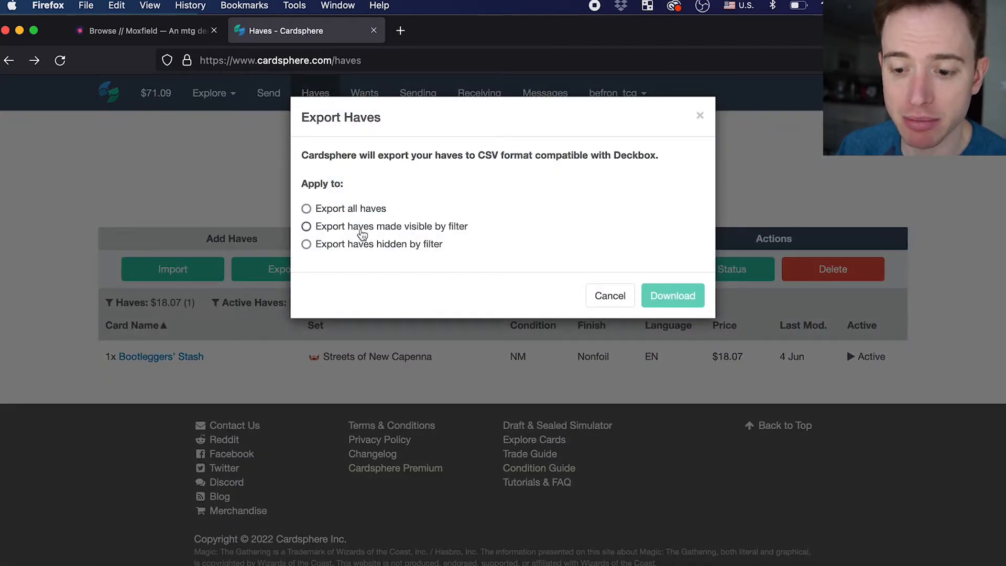
{"action": "left_click", "coordinate": [362, 234]}
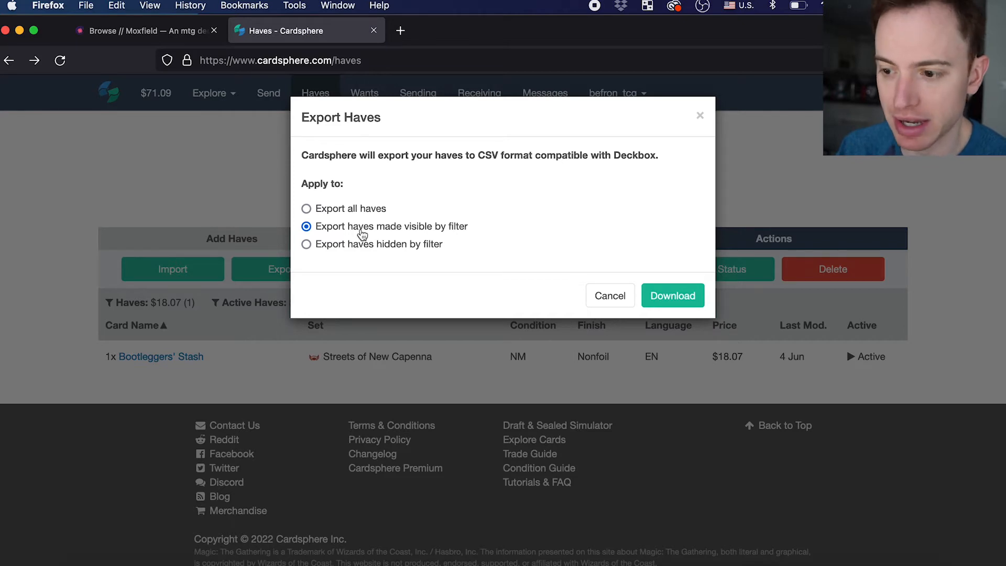
{"action": "left_click", "coordinate": [673, 296]}
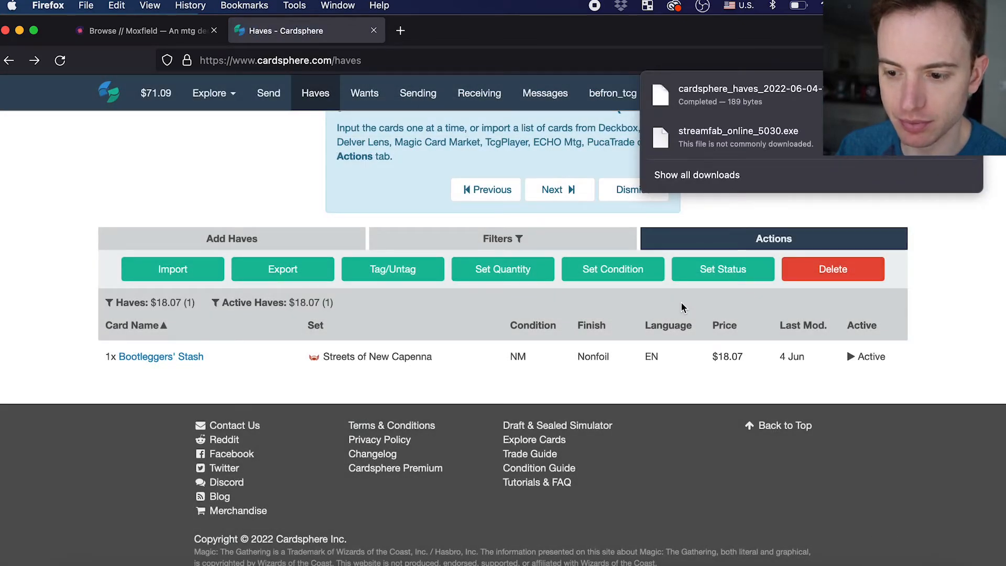
Change the haves filter to the item name "life insurance" and apply it.
{"action": "left_click", "coordinate": [486, 237]}
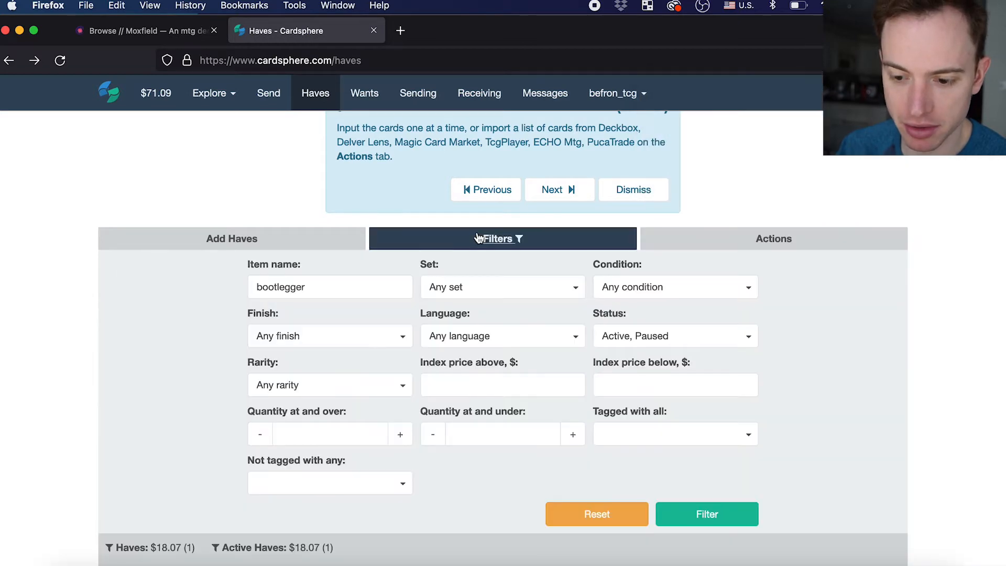
{"action": "scroll", "coordinate": [355, 314], "scroll_direction": "down", "scroll_amount": 5}
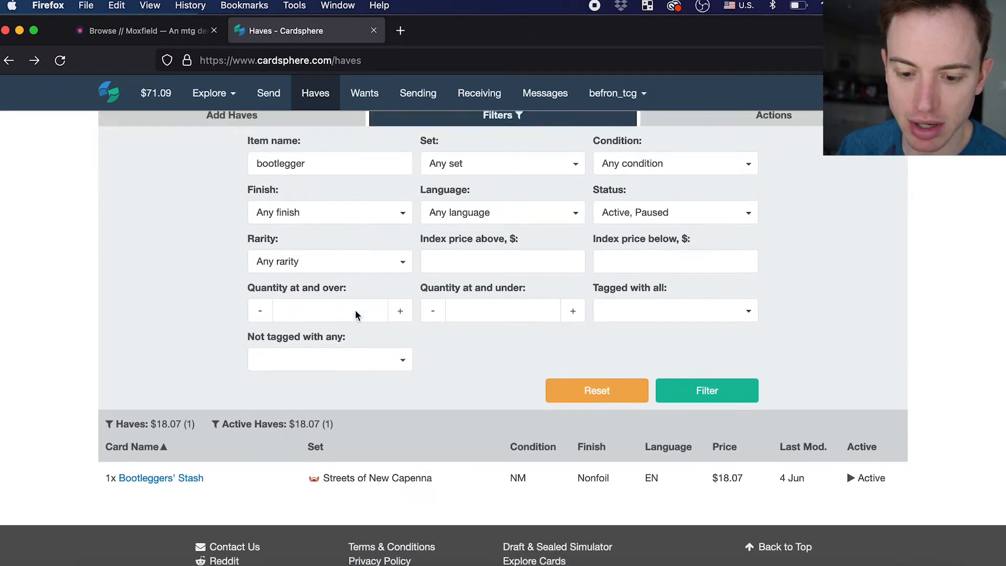
{"action": "scroll", "coordinate": [356, 294], "scroll_direction": "up", "scroll_amount": 4}
{"action": "double_click", "coordinate": [334, 243]}
{"action": "type", "text": "life insurance"}
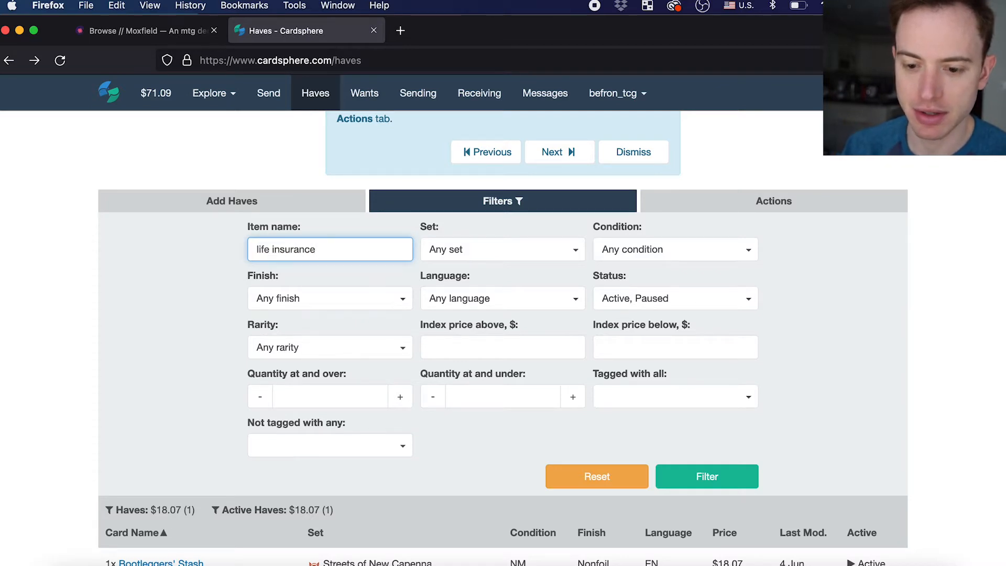
{"action": "scroll", "coordinate": [92, 329], "scroll_direction": "down", "scroll_amount": 3}
{"action": "scroll", "coordinate": [92, 329], "scroll_direction": "up", "scroll_amount": 3}
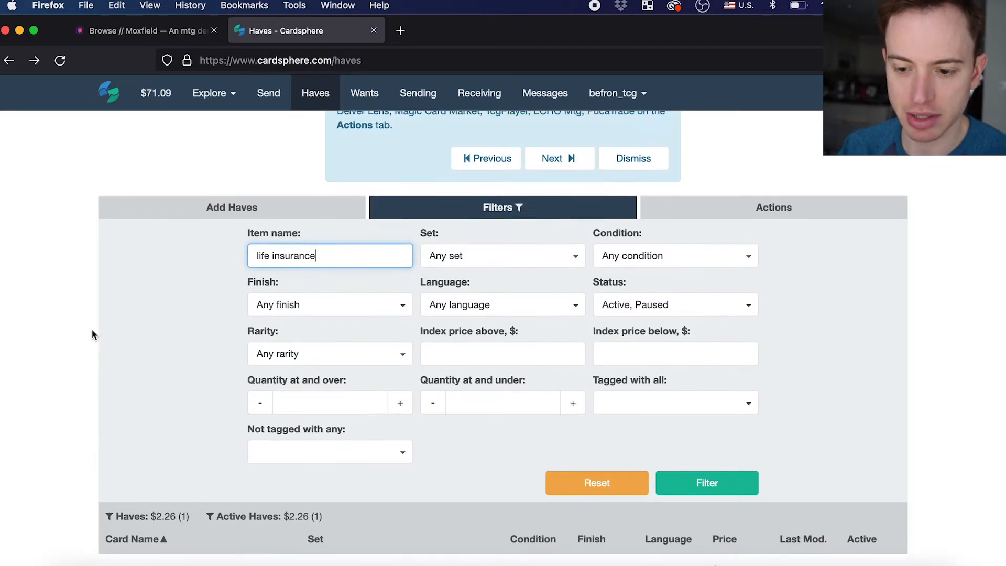
Export only the haves made visible by the life insurance filter and download the CSV file.
{"action": "left_click", "coordinate": [689, 216]}
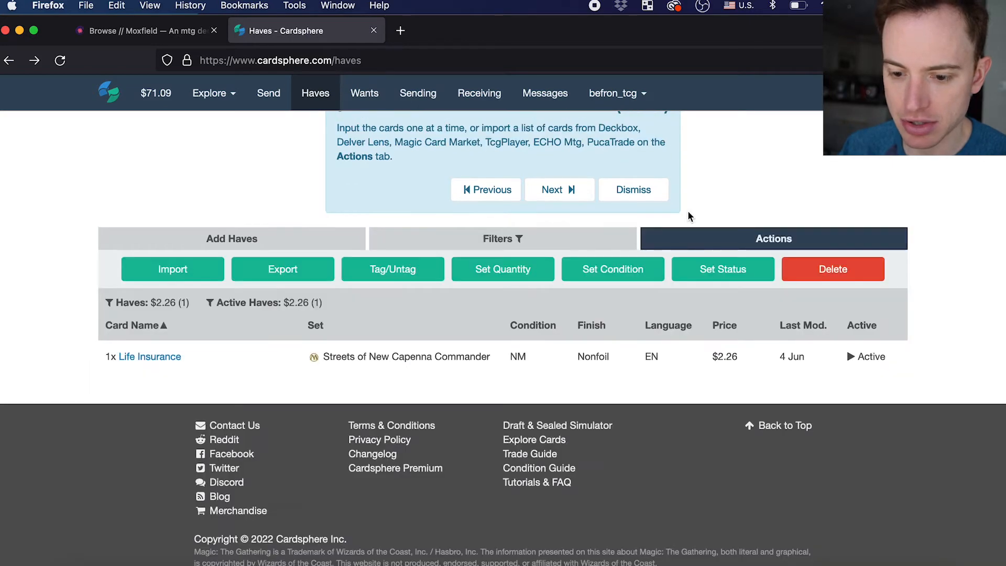
{"action": "left_click", "coordinate": [302, 271]}
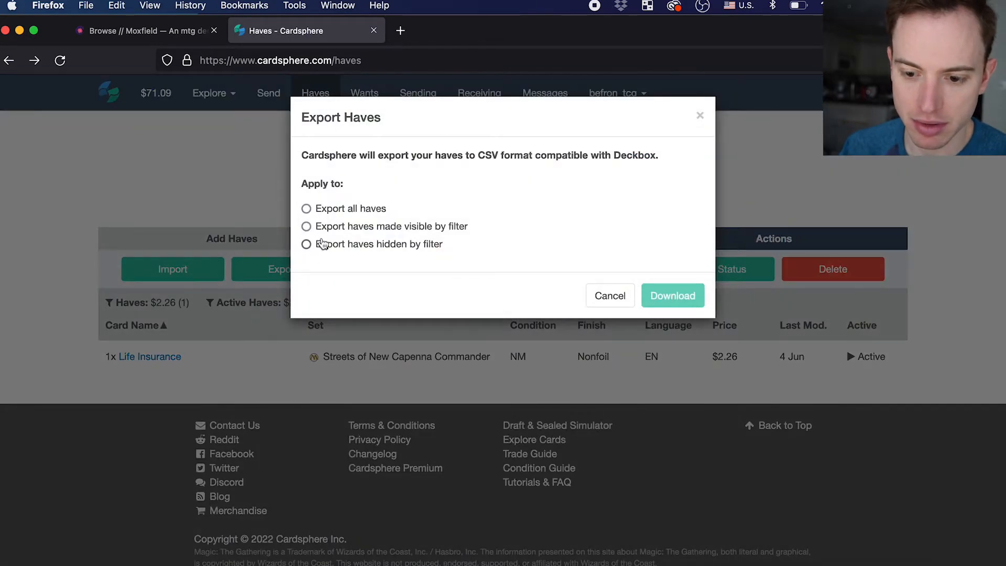
{"action": "left_click", "coordinate": [342, 230]}
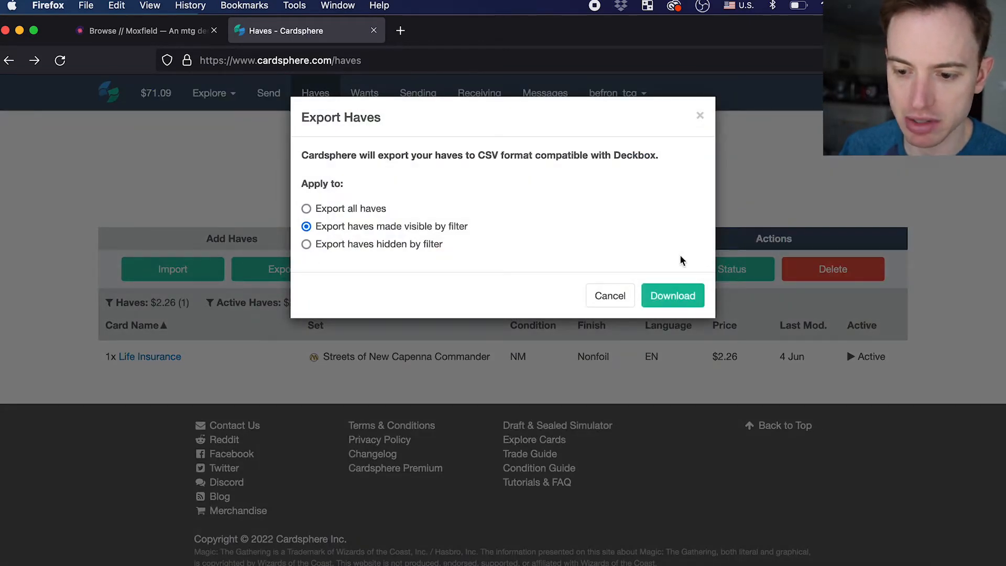
{"action": "left_click", "coordinate": [692, 299]}
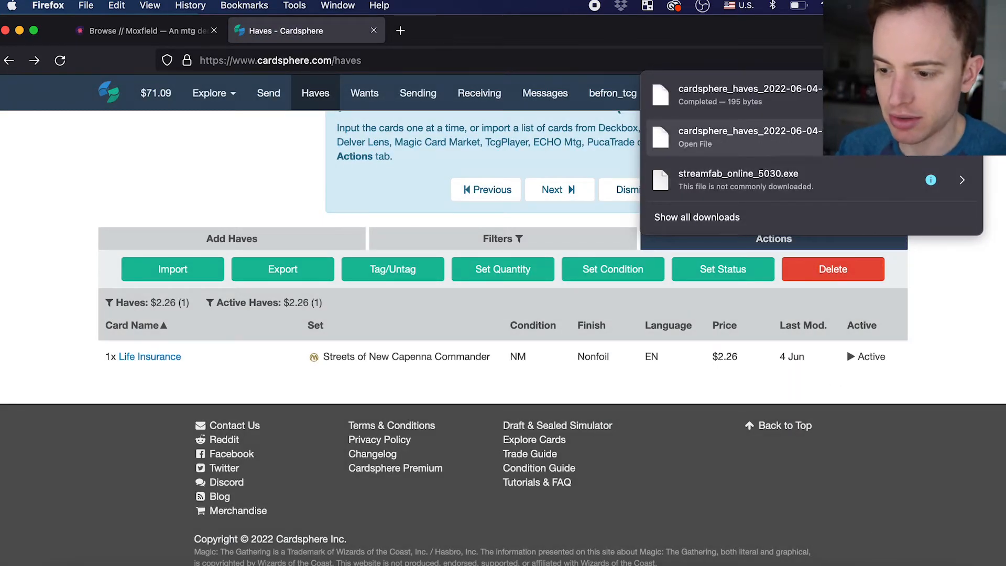
{"action": "left_click", "coordinate": [939, 357]}
{"action": "left_click", "coordinate": [886, 563]}
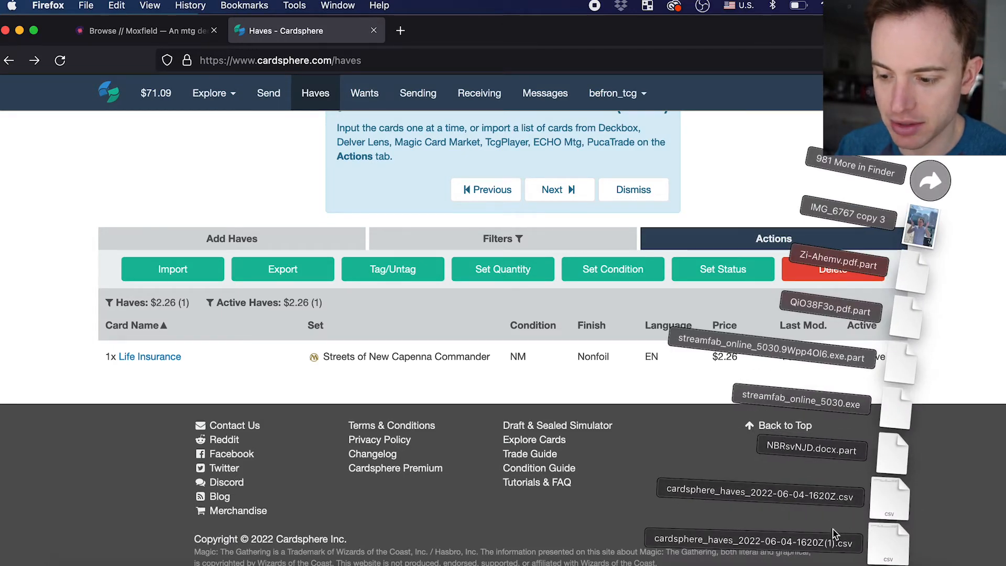
{"action": "left_click", "coordinate": [887, 505]}
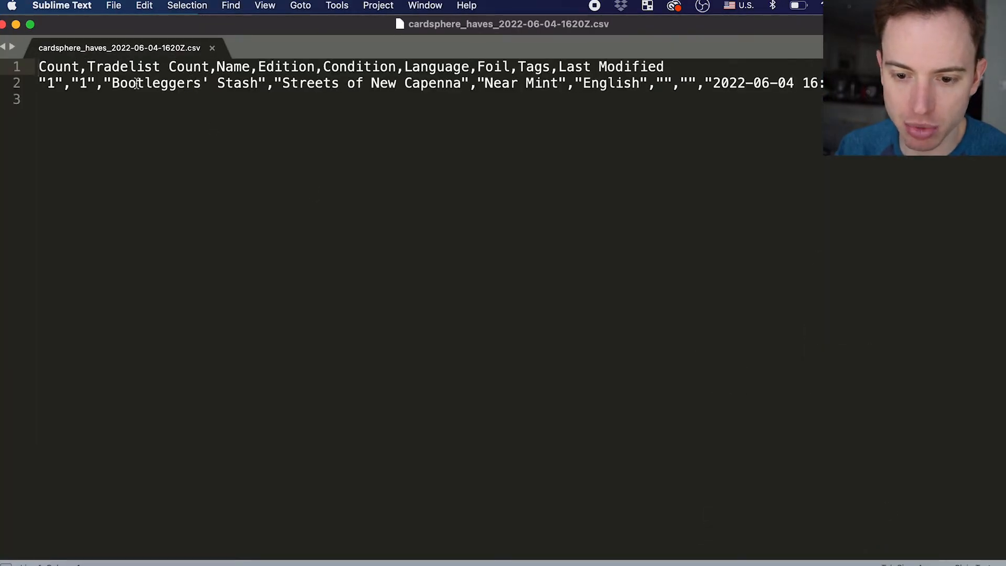
{"action": "left_click_drag", "start_coordinate": [282, 85], "coordinate": [462, 84]}
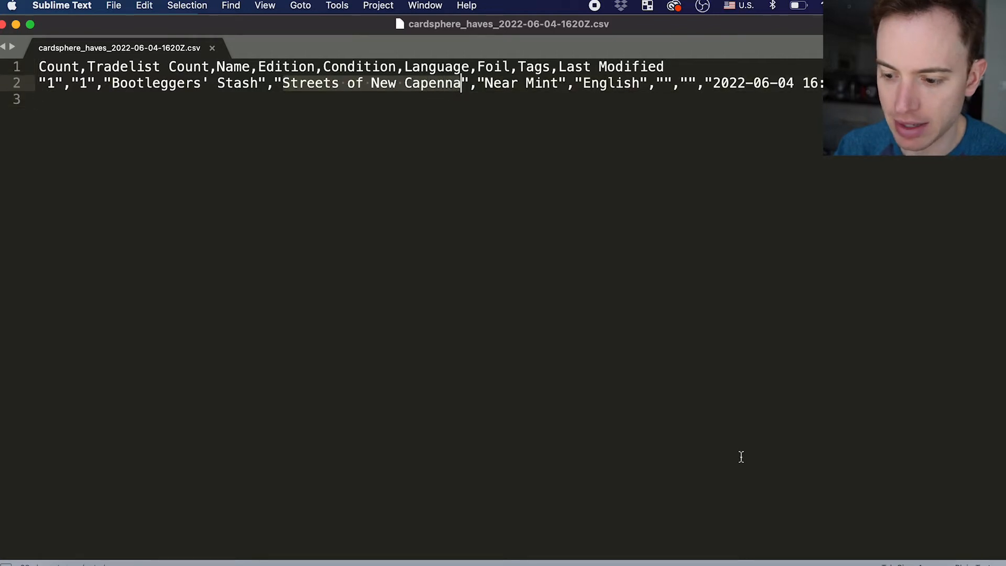
{"action": "left_click", "coordinate": [888, 562]}
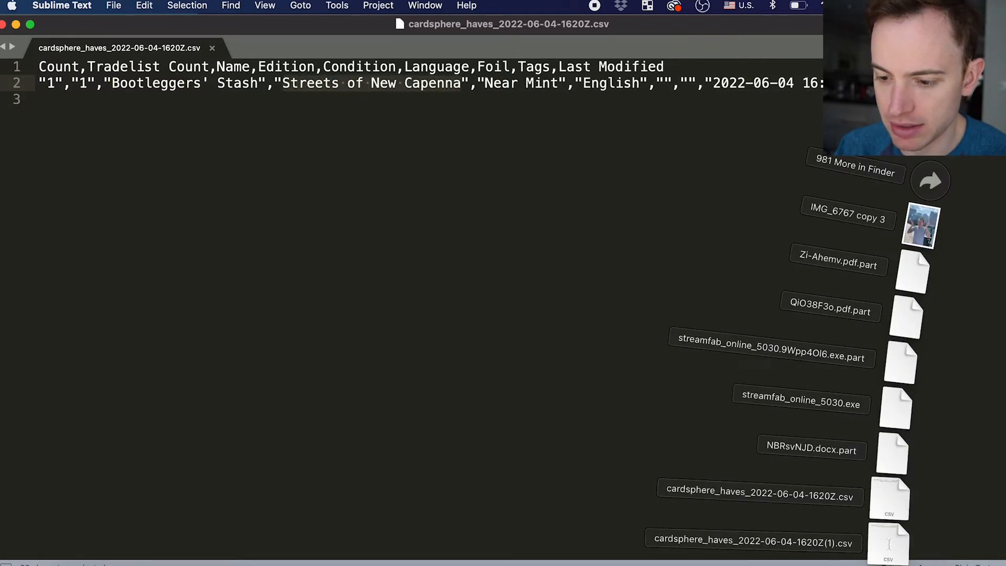
{"action": "left_click", "coordinate": [888, 545]}
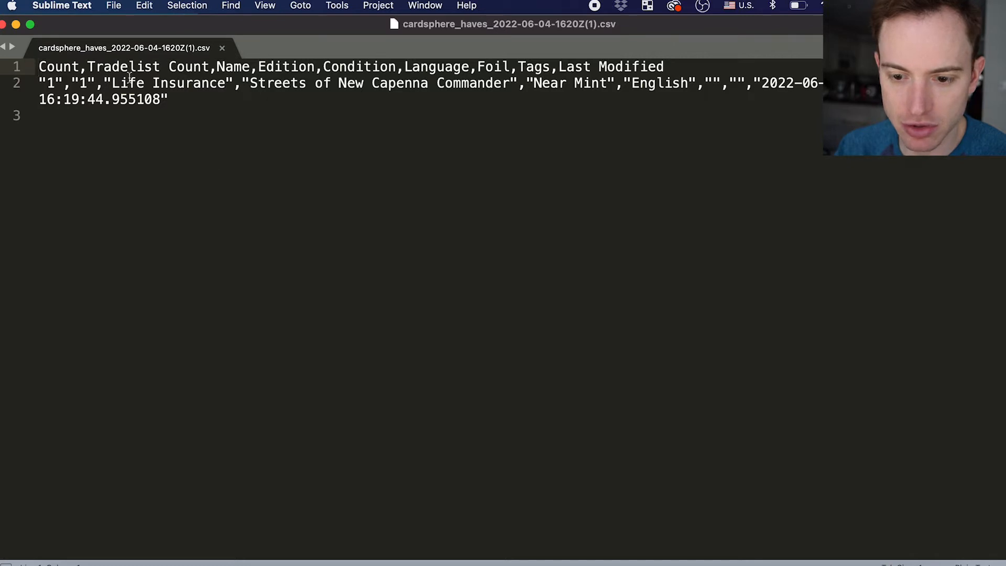
{"action": "left_click_drag", "start_coordinate": [257, 82], "coordinate": [512, 85]}
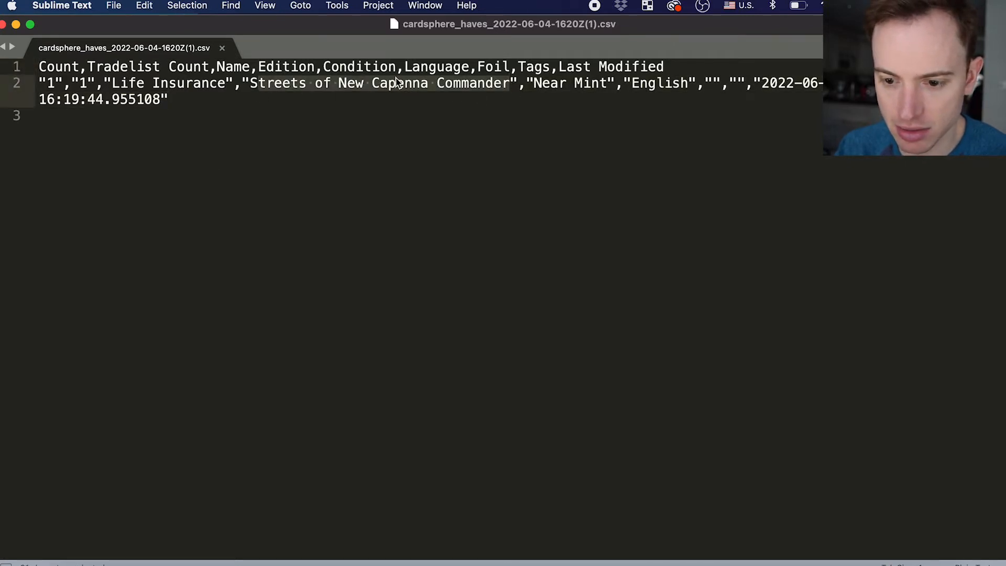
{"action": "left_click", "coordinate": [251, 82]}
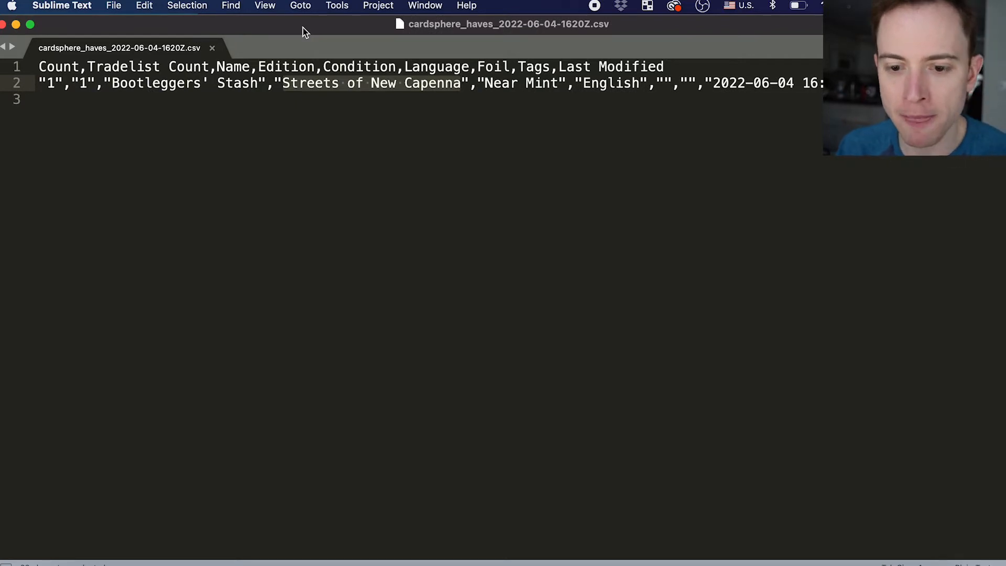
{"action": "key", "text": "super+w"}
{"action": "key", "text": "super+w"}
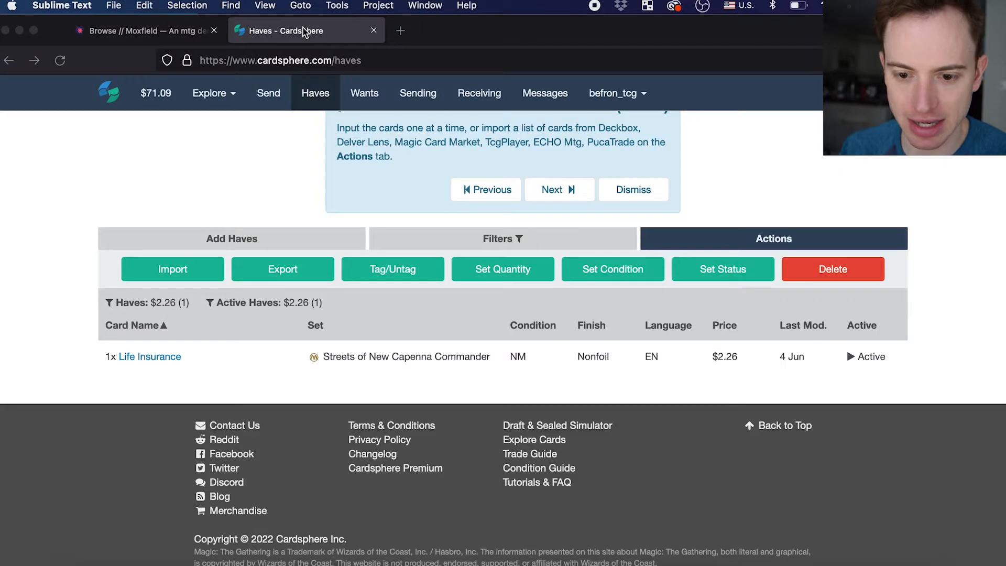
Switch to Moxfield in Firefox, browse the Commander Precons, and search them for "capenna".
{"action": "left_click", "coordinate": [157, 31]}
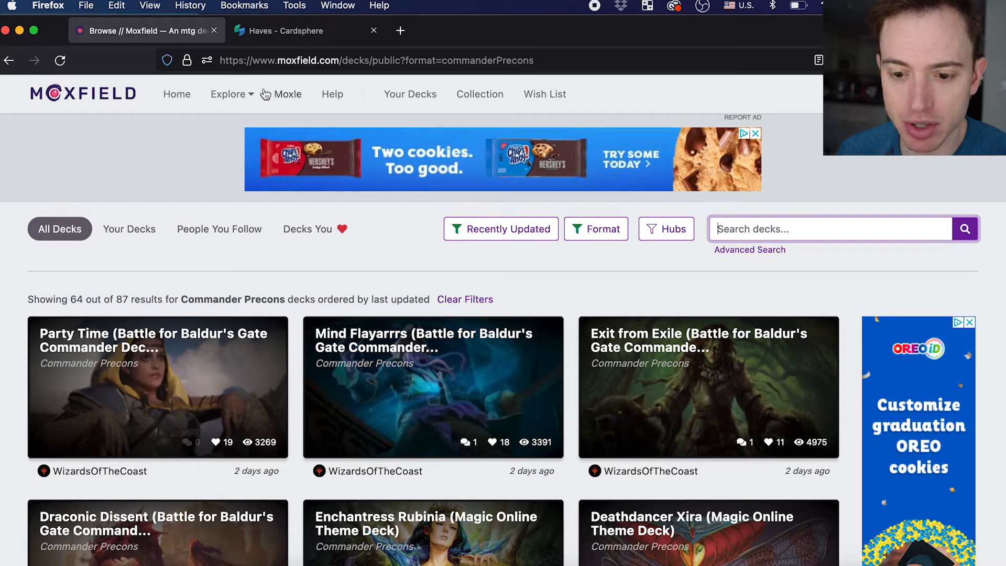
{"action": "left_click", "coordinate": [247, 98]}
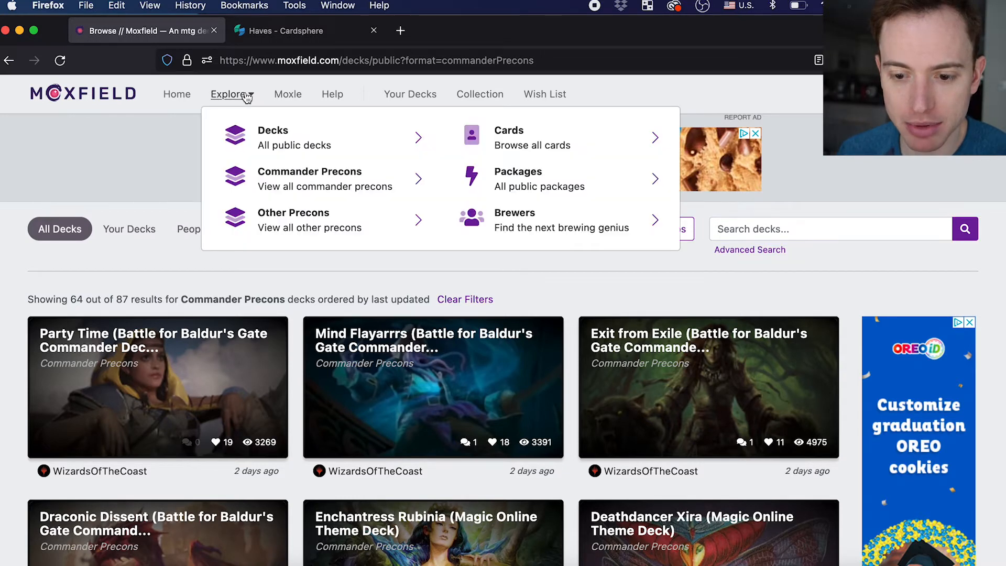
{"action": "left_click", "coordinate": [265, 171]}
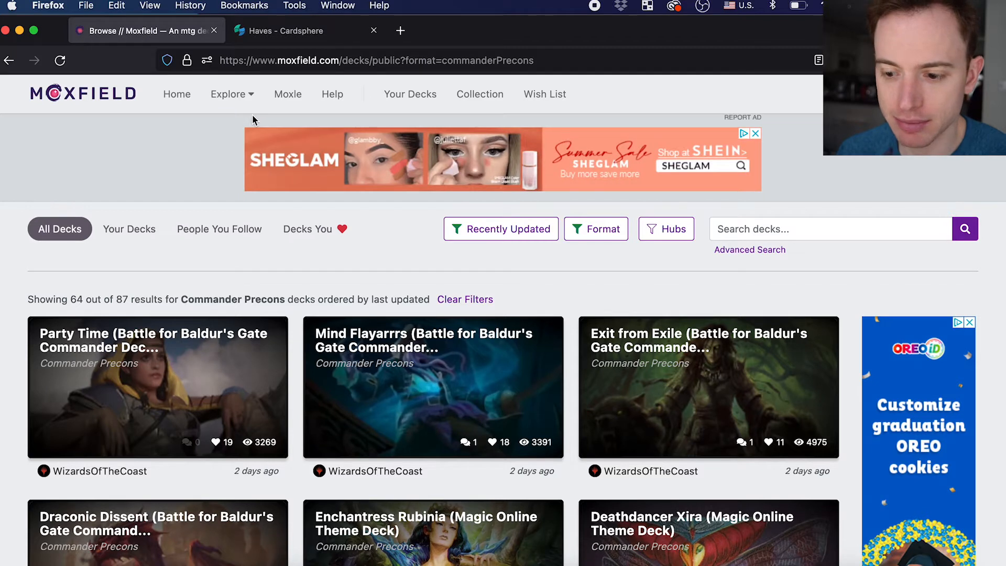
{"action": "left_click", "coordinate": [751, 229]}
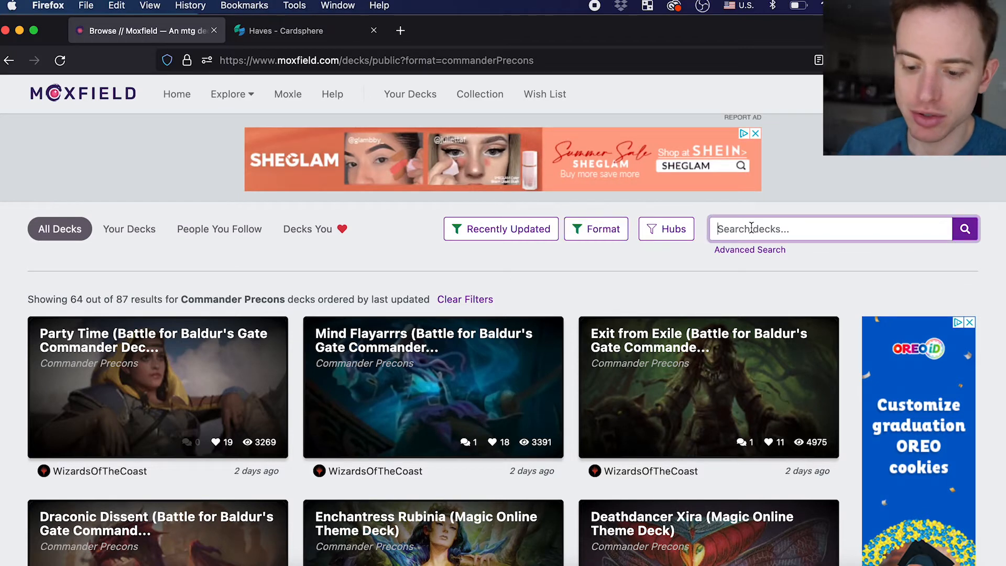
{"action": "type", "text": "capenna"}
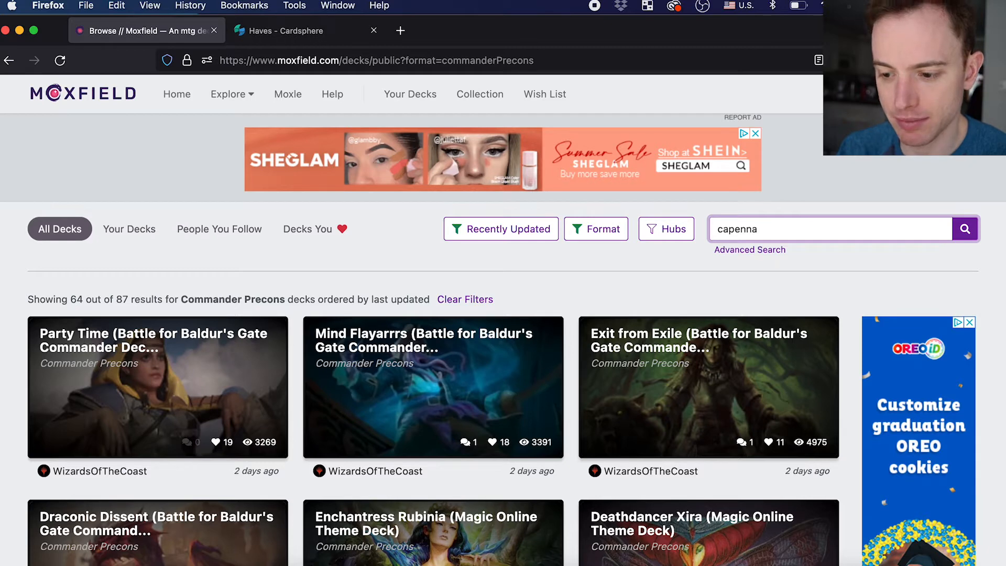
{"action": "key", "text": "Return"}
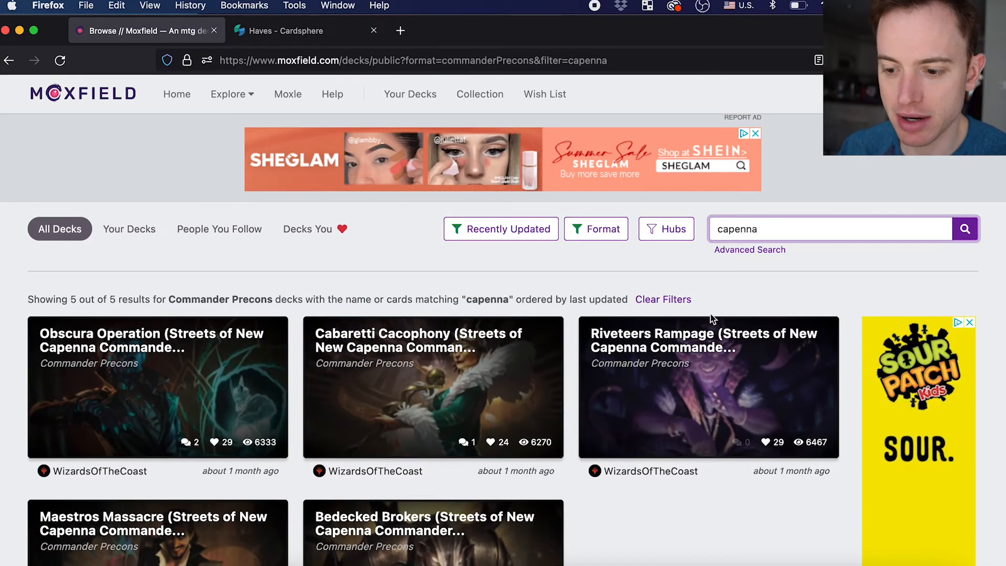
Add the Obscura Operation precon to the collection with location Paper and condition Near Mint, and return to the deck results.
{"action": "scroll", "coordinate": [712, 313], "scroll_direction": "down", "scroll_amount": 3}
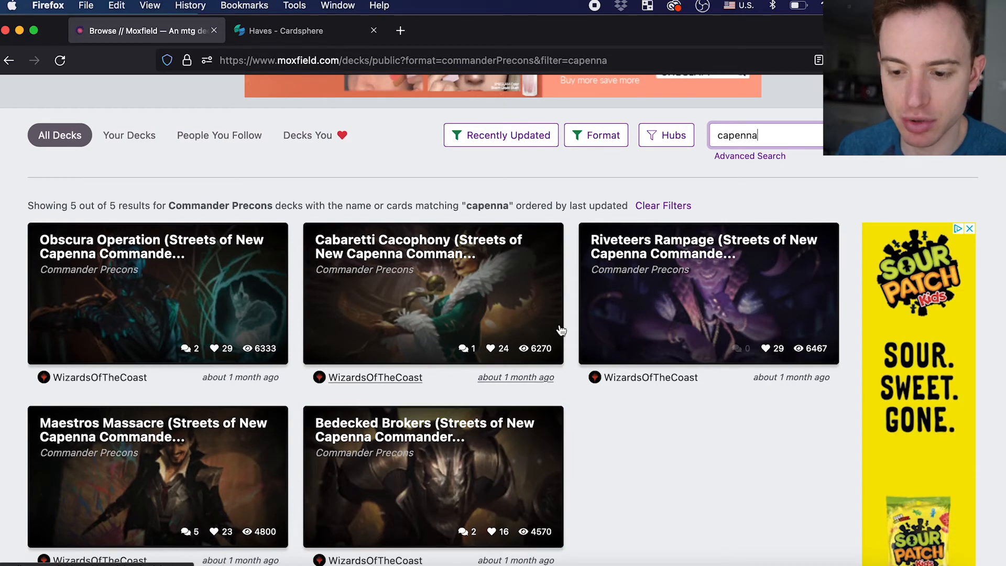
{"action": "scroll", "coordinate": [473, 416], "scroll_direction": "up", "scroll_amount": 2}
{"action": "scroll", "coordinate": [473, 415], "scroll_direction": "down", "scroll_amount": 3}
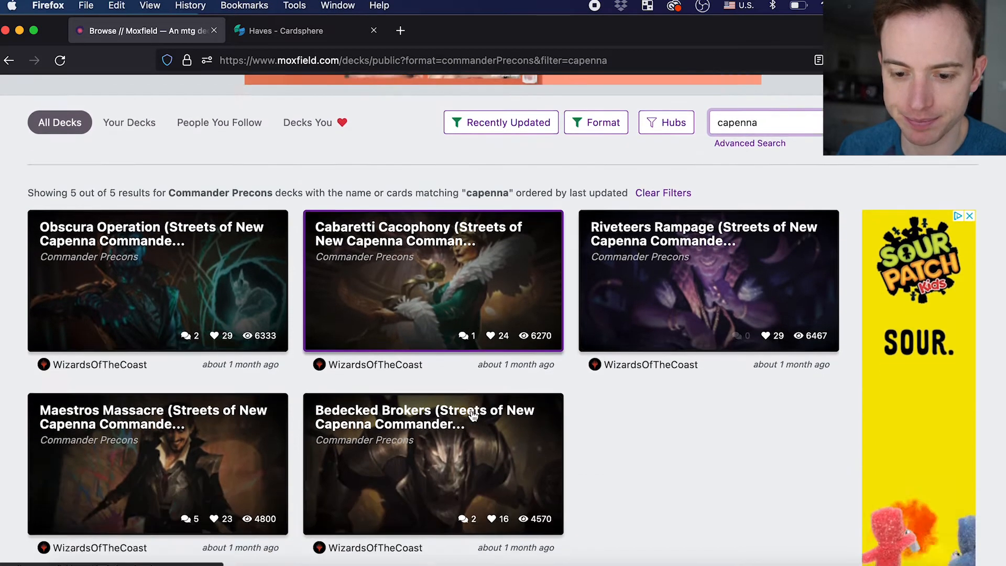
{"action": "scroll", "coordinate": [473, 415], "scroll_direction": "down", "scroll_amount": 1}
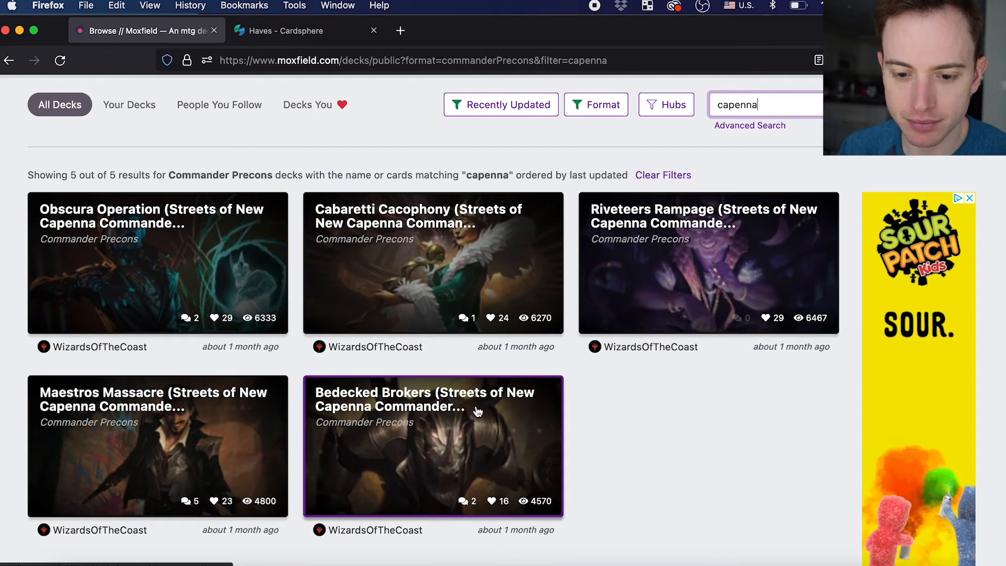
{"action": "left_click", "coordinate": [241, 246]}
{"action": "scroll", "coordinate": [248, 276], "scroll_direction": "down", "scroll_amount": 1}
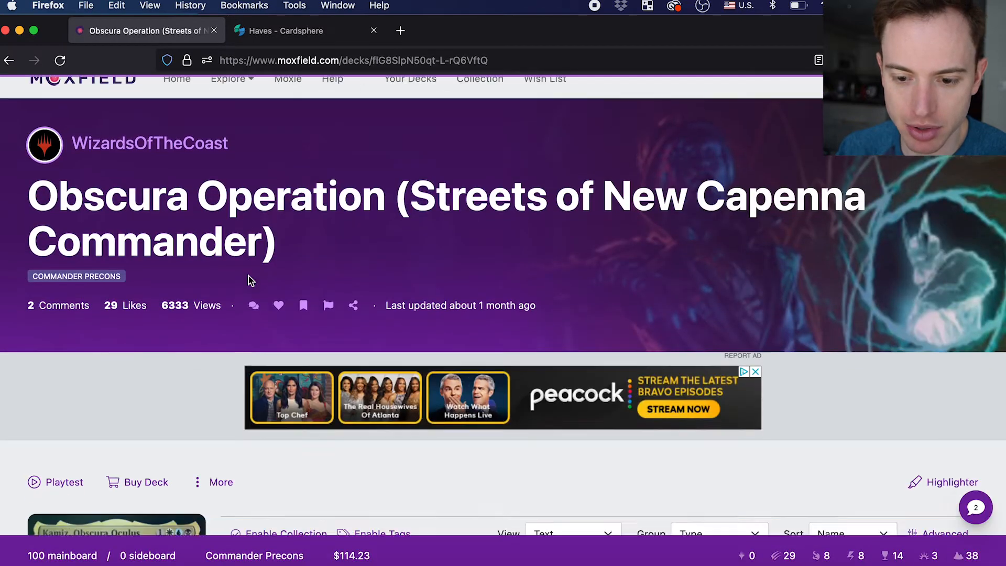
{"action": "scroll", "coordinate": [225, 314], "scroll_direction": "down", "scroll_amount": 3}
{"action": "scroll", "coordinate": [212, 359], "scroll_direction": "down", "scroll_amount": 1}
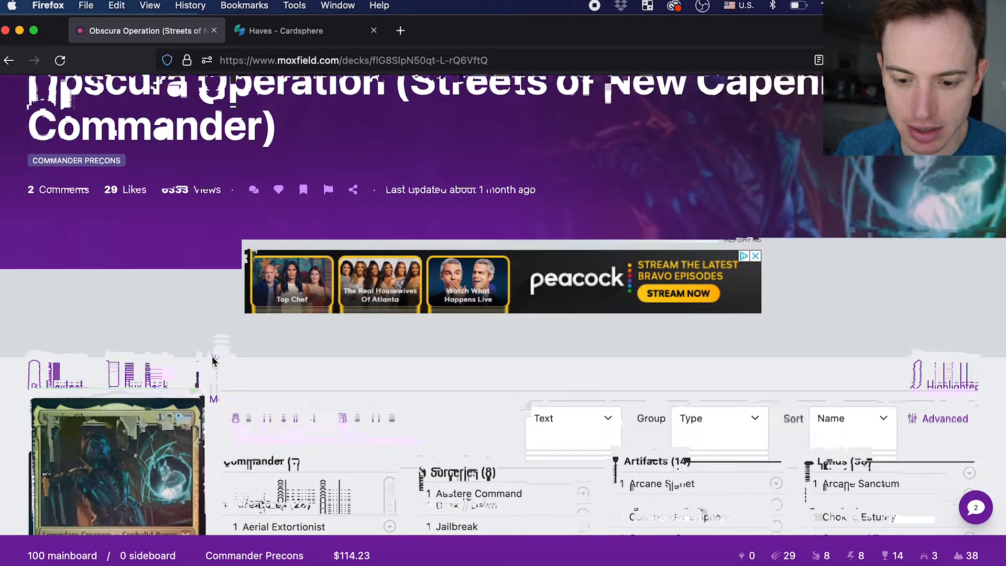
{"action": "left_click", "coordinate": [217, 358]}
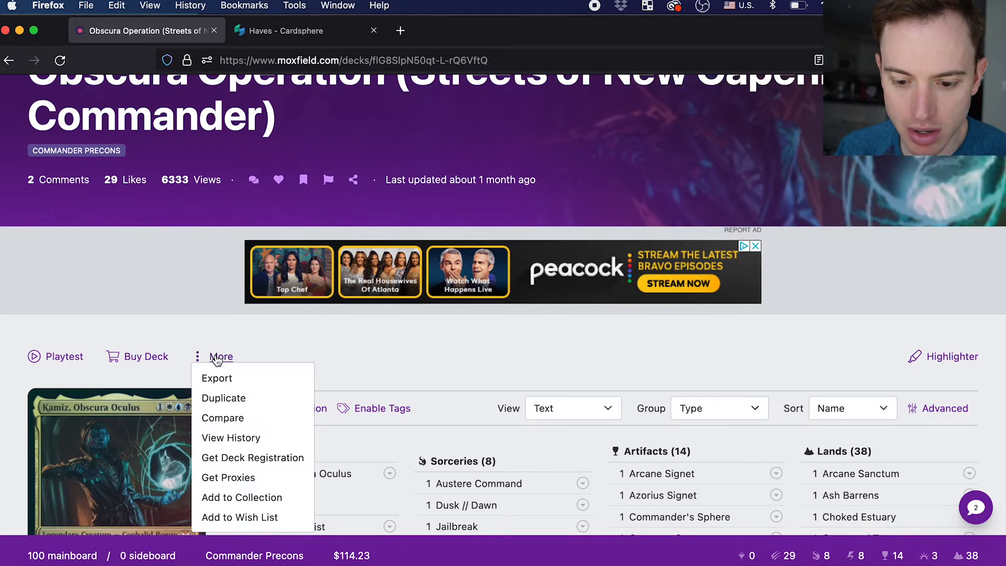
{"action": "left_click", "coordinate": [219, 492]}
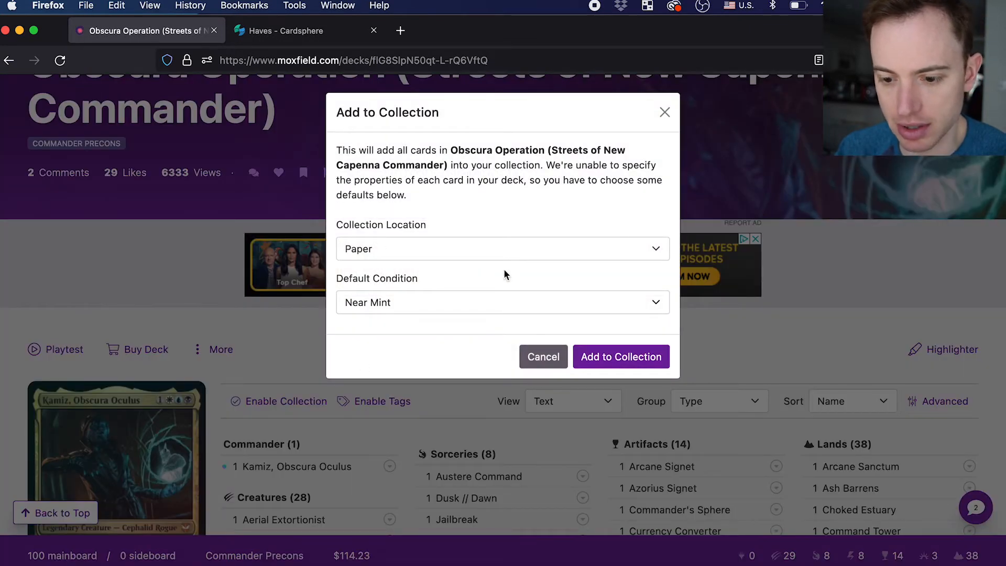
{"action": "left_click", "coordinate": [607, 355]}
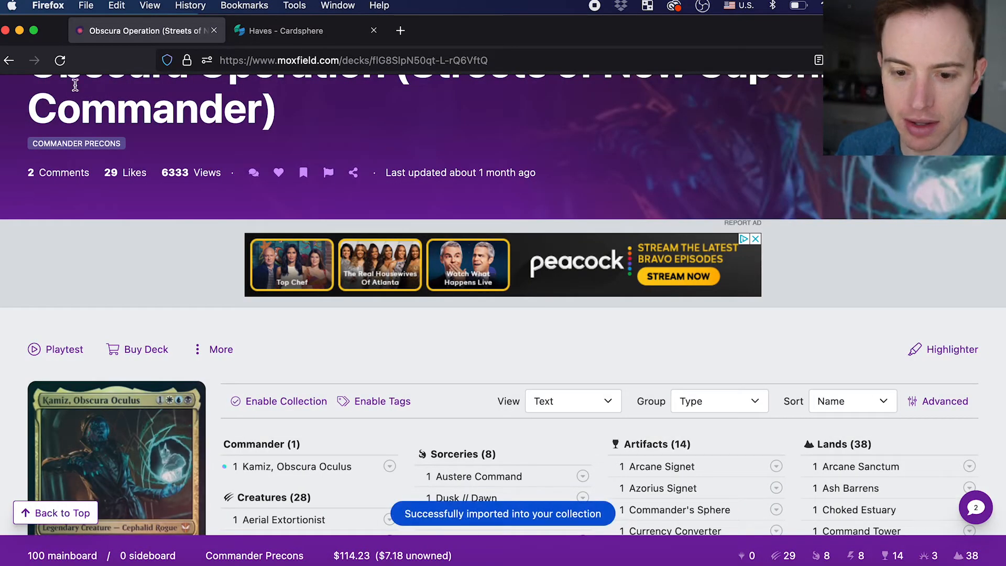
{"action": "left_click", "coordinate": [9, 60]}
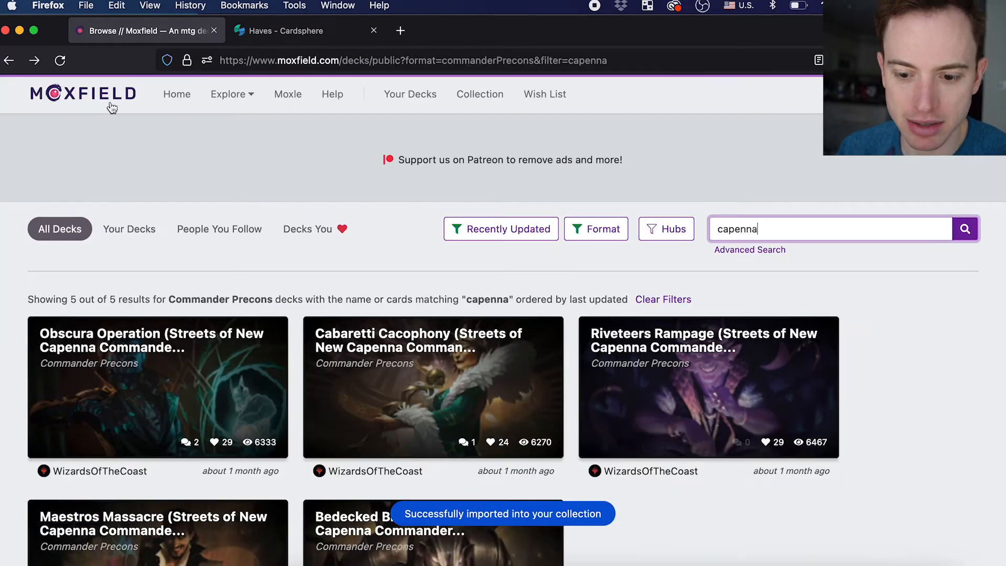
Add the Cabaretti Cacophony precon to the collection with location Paper and condition Near Mint, and return to the deck results.
{"action": "left_click", "coordinate": [329, 336]}
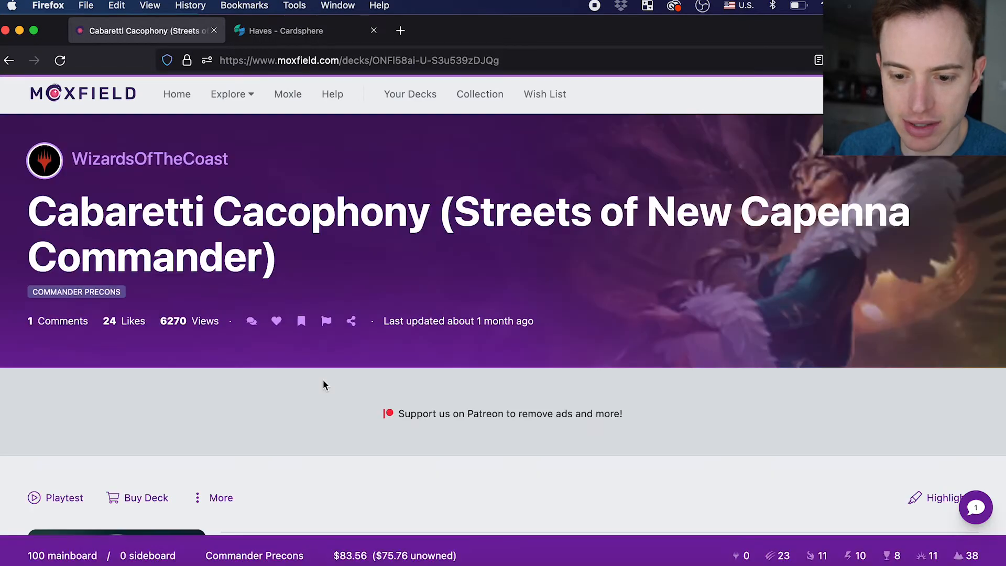
{"action": "scroll", "coordinate": [323, 385], "scroll_direction": "down", "scroll_amount": 3}
{"action": "left_click", "coordinate": [220, 409]}
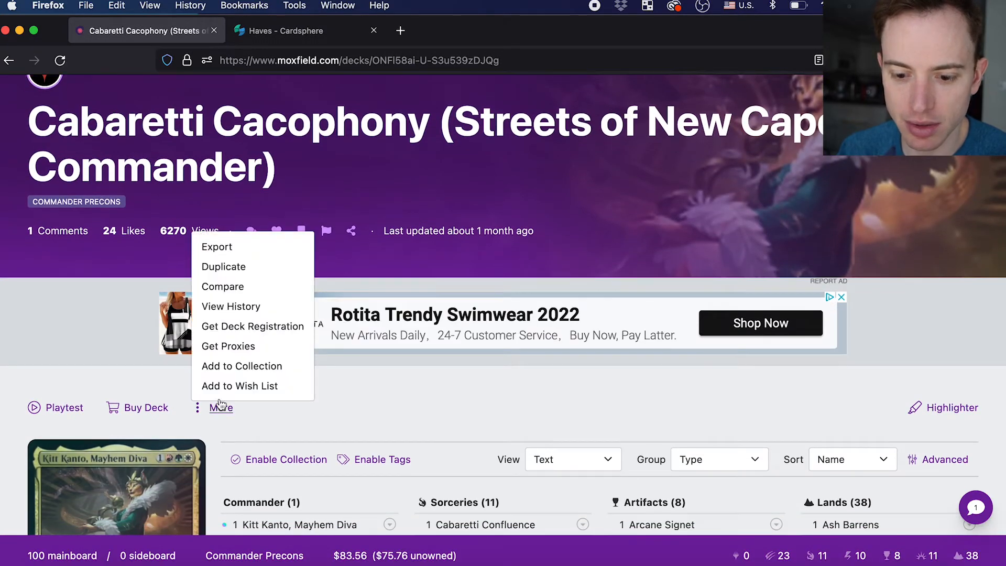
{"action": "left_click", "coordinate": [240, 365]}
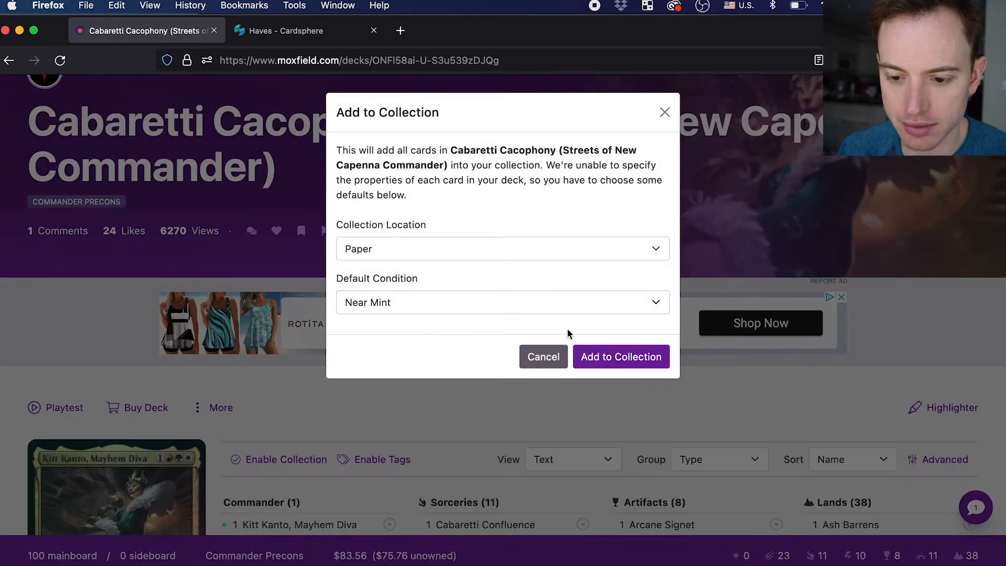
{"action": "left_click", "coordinate": [587, 355]}
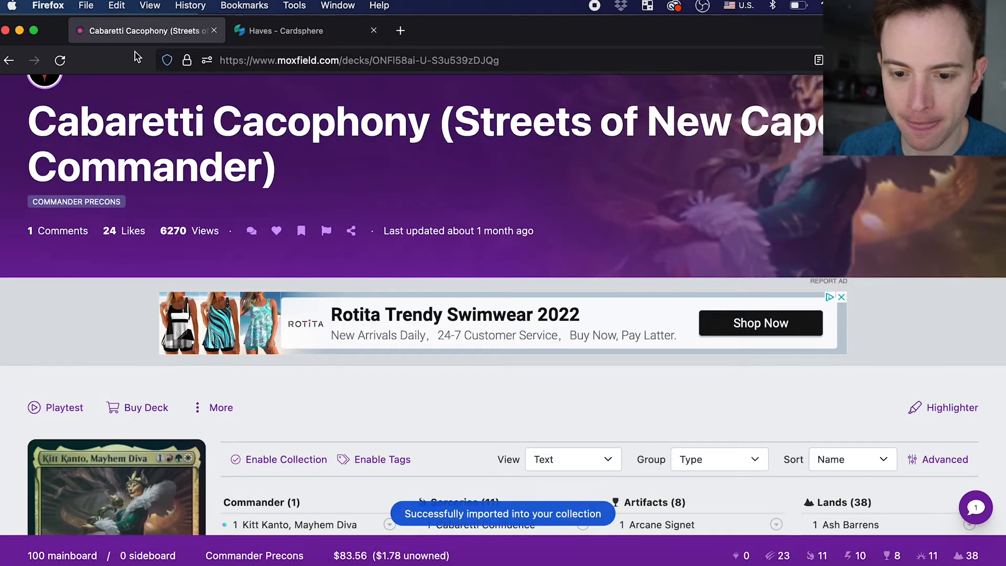
{"action": "left_click", "coordinate": [9, 60]}
Add the Riveteers Rampage precon to the collection with location Paper and condition Near Mint, and return to the deck results.
{"action": "left_click", "coordinate": [655, 360]}
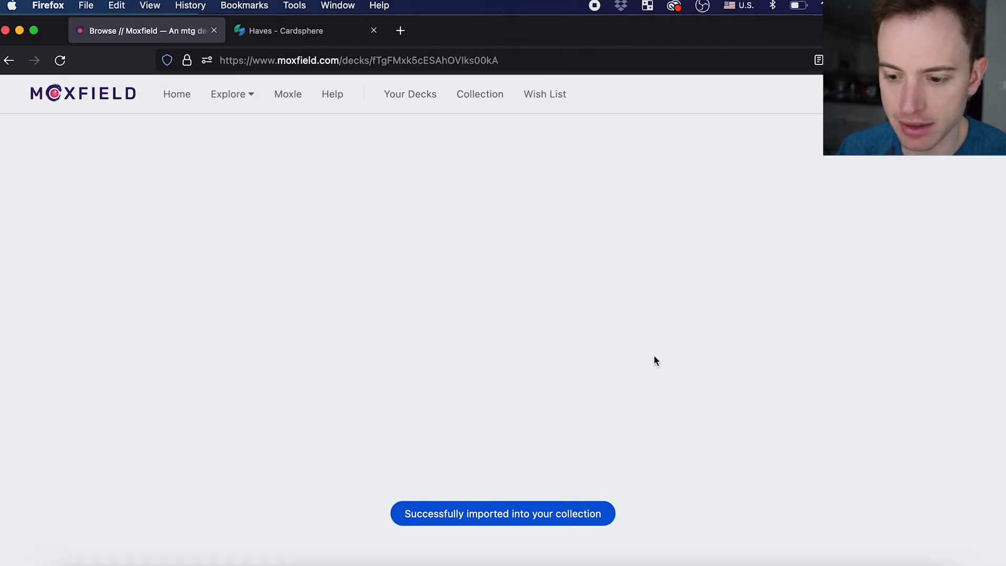
{"action": "scroll", "coordinate": [319, 313], "scroll_direction": "down", "scroll_amount": 3}
{"action": "left_click", "coordinate": [221, 418]}
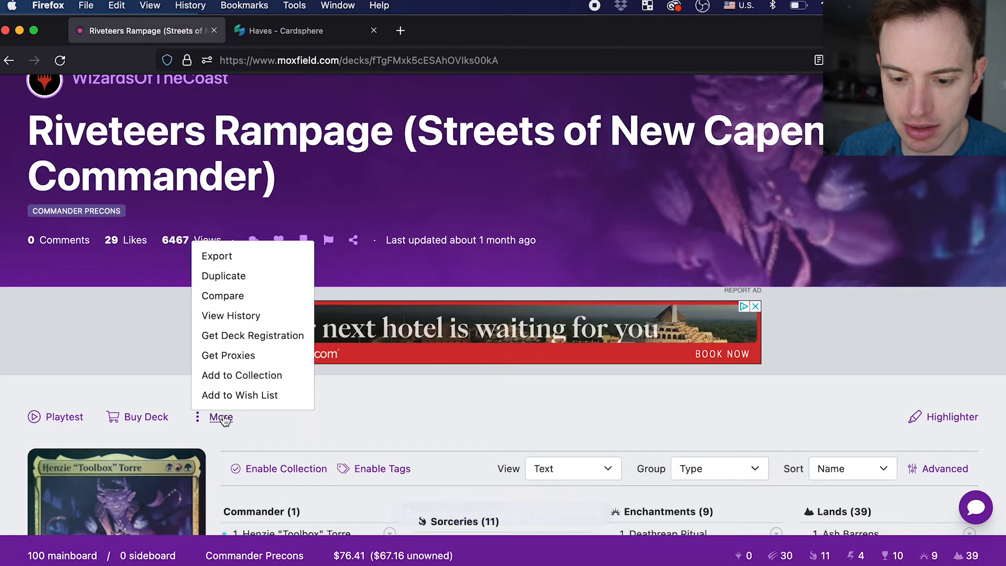
{"action": "left_click", "coordinate": [232, 380]}
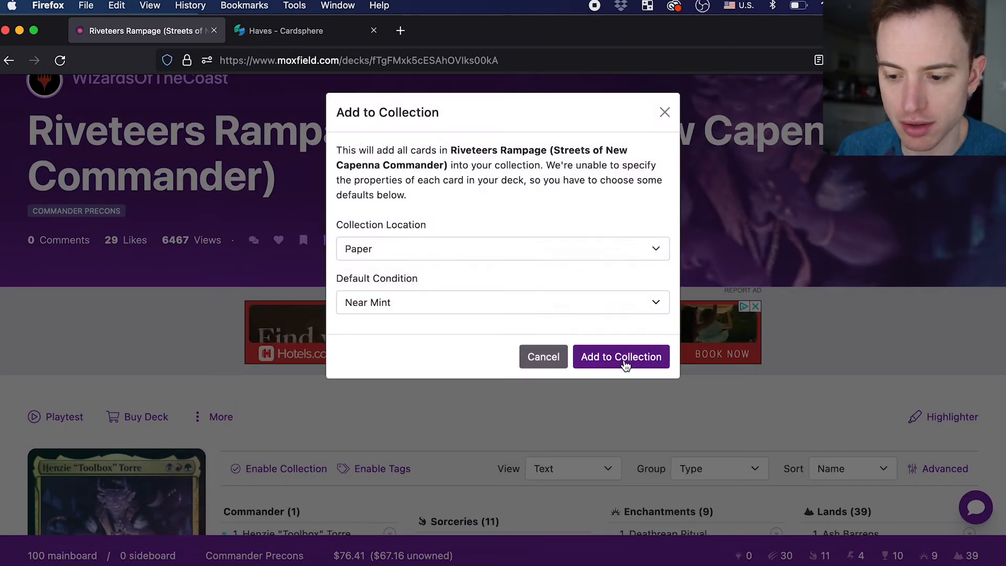
{"action": "left_click", "coordinate": [624, 362]}
{"action": "left_click", "coordinate": [10, 61]}
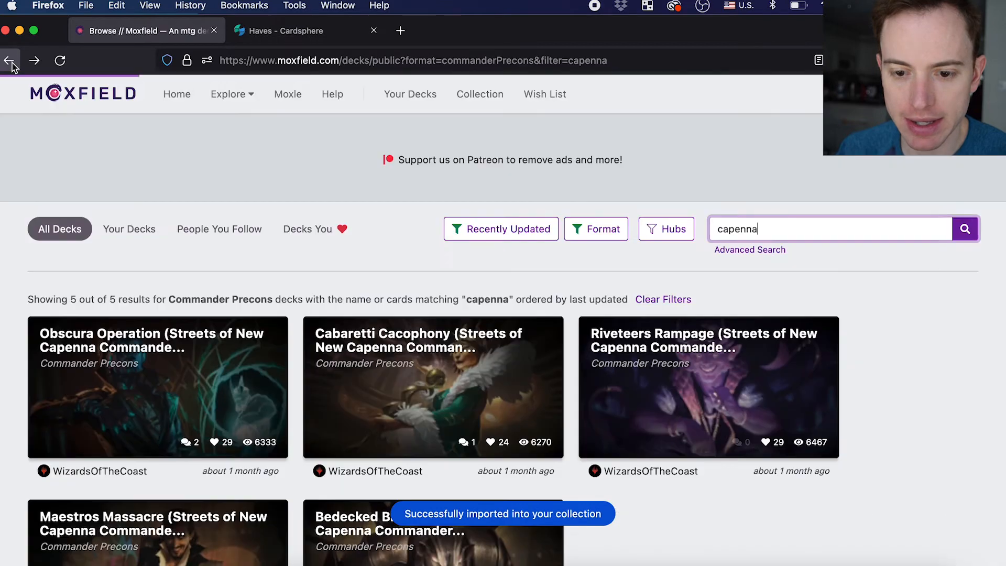
Add the Maestros Massacre precon to the collection with location Paper and condition Near Mint, and return to the deck results.
{"action": "scroll", "coordinate": [136, 290], "scroll_direction": "down", "scroll_amount": 3}
{"action": "left_click", "coordinate": [137, 376]}
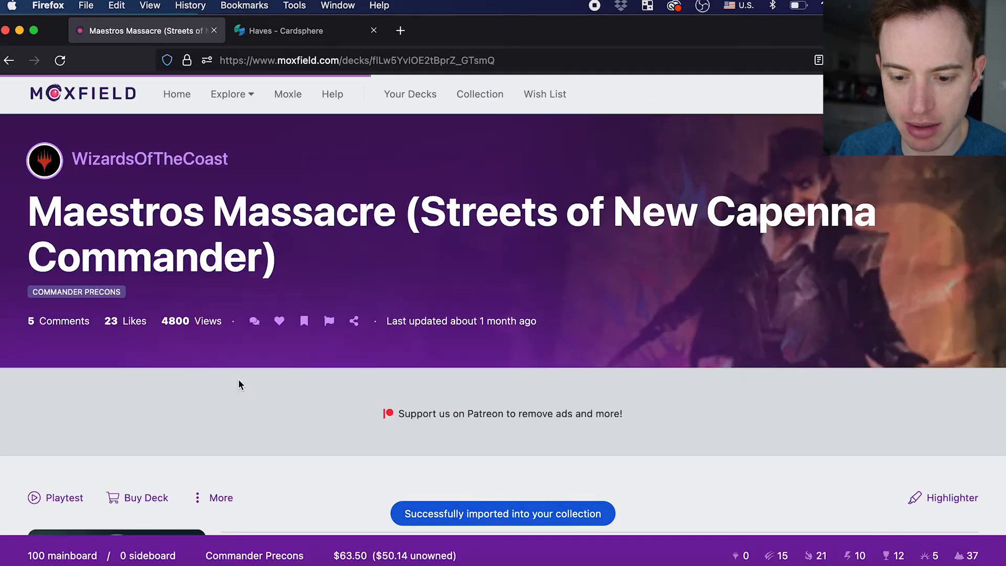
{"action": "left_click", "coordinate": [215, 498]}
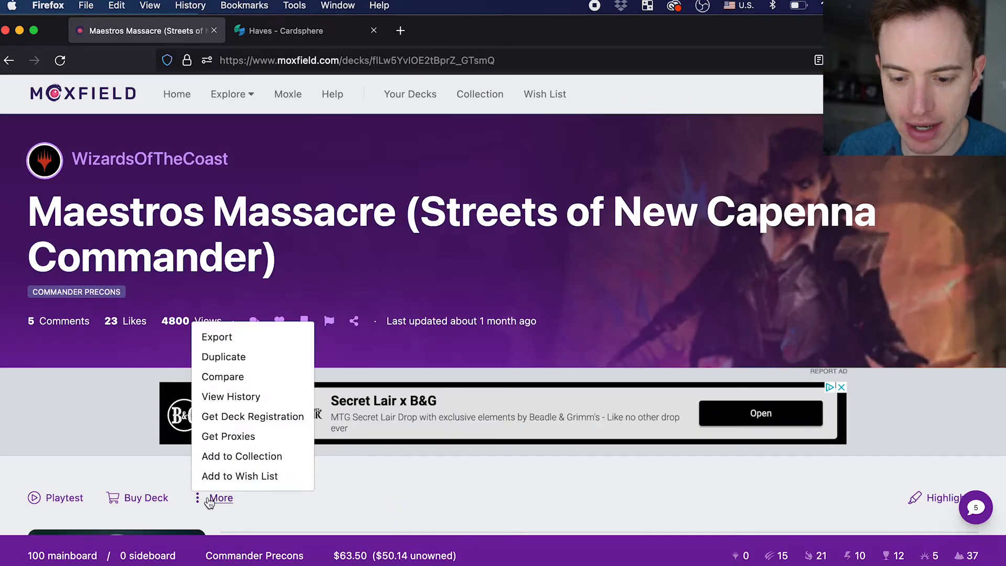
{"action": "left_click", "coordinate": [228, 457]}
{"action": "left_click", "coordinate": [634, 363]}
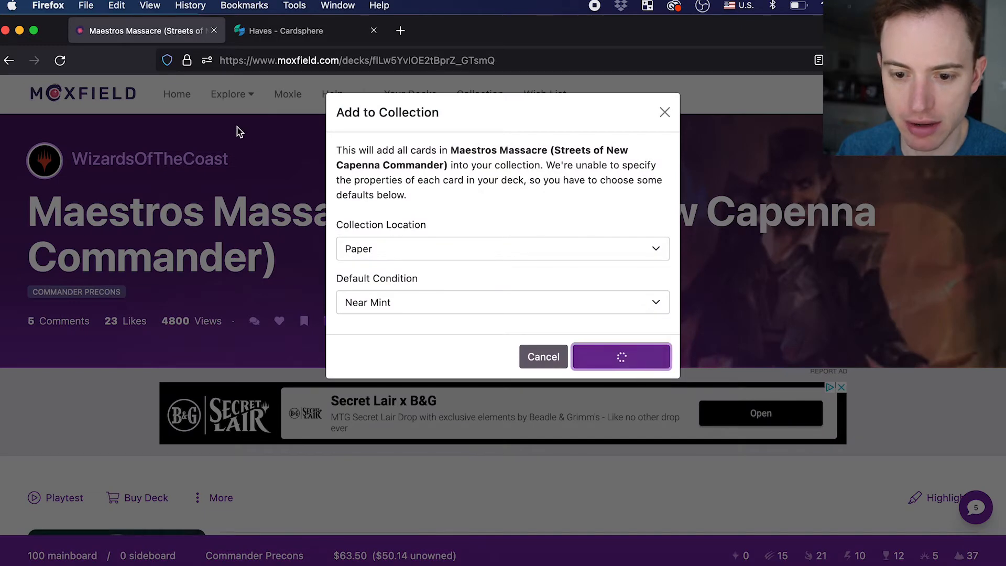
{"action": "left_click", "coordinate": [9, 60]}
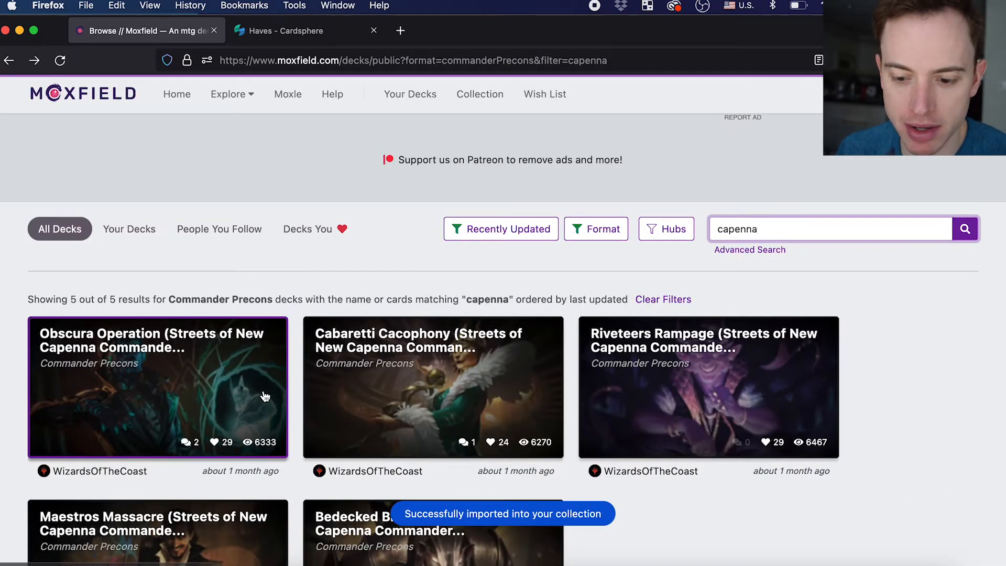
Add the Bedecked Brokers precon to the collection with location Paper and condition Near Mint.
{"action": "scroll", "coordinate": [265, 397], "scroll_direction": "down", "scroll_amount": 2}
{"action": "left_click", "coordinate": [376, 419]}
{"action": "scroll", "coordinate": [360, 356], "scroll_direction": "down", "scroll_amount": 1}
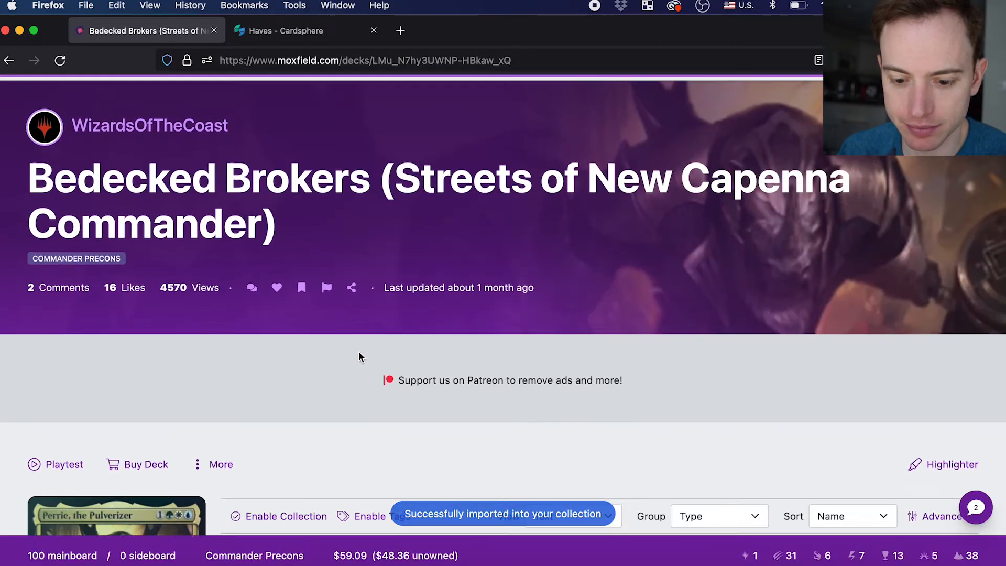
{"action": "left_click", "coordinate": [217, 448]}
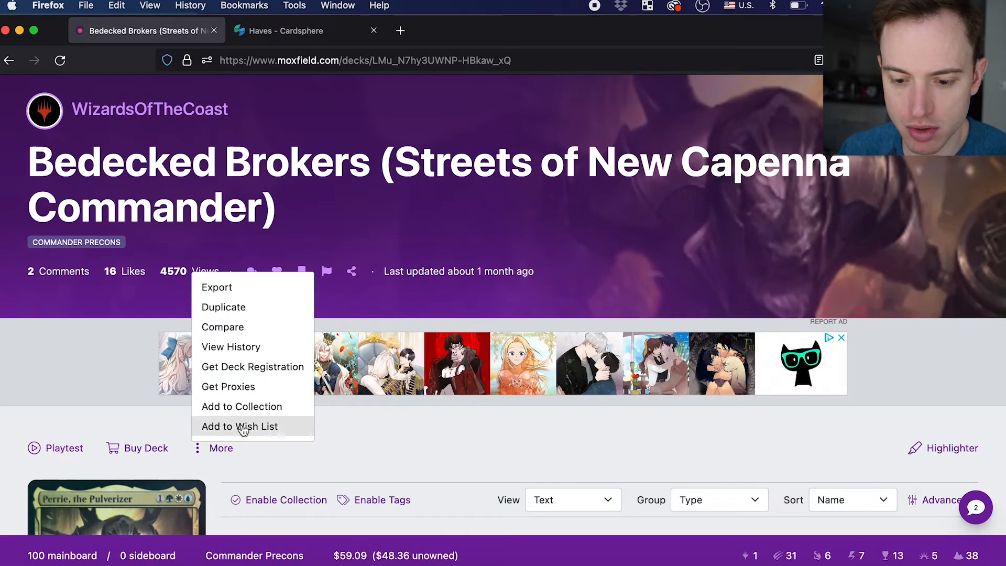
{"action": "left_click", "coordinate": [248, 417]}
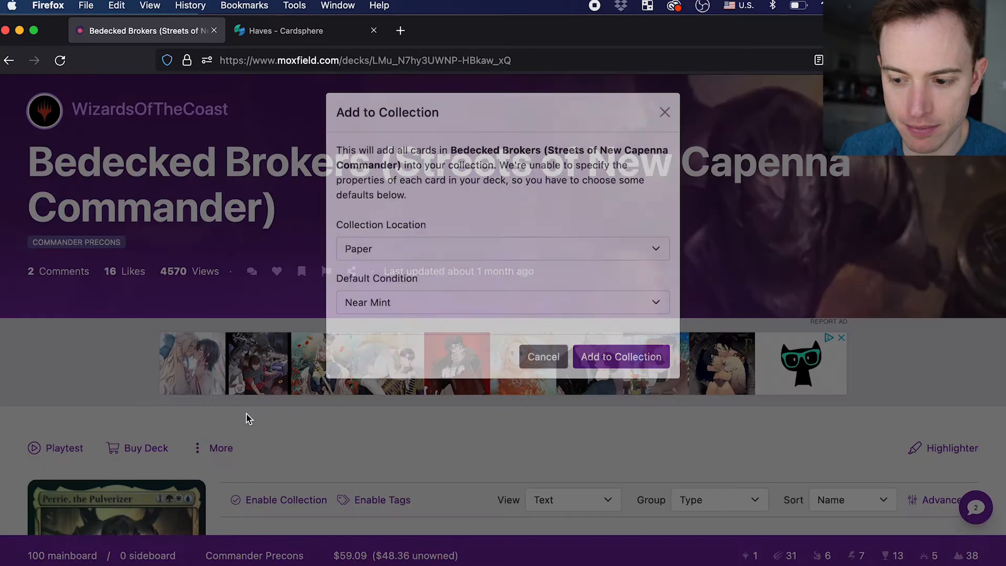
{"action": "left_click", "coordinate": [605, 356]}
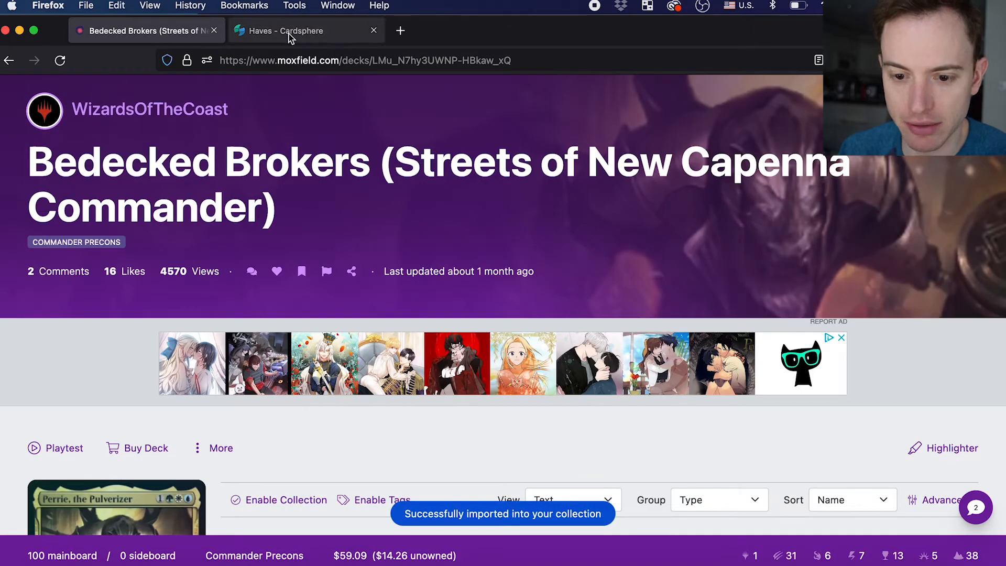
Open the Moxfield collection and review the imported cards with their expansion, condition and price.
{"action": "scroll", "coordinate": [486, 136], "scroll_direction": "up", "scroll_amount": 2}
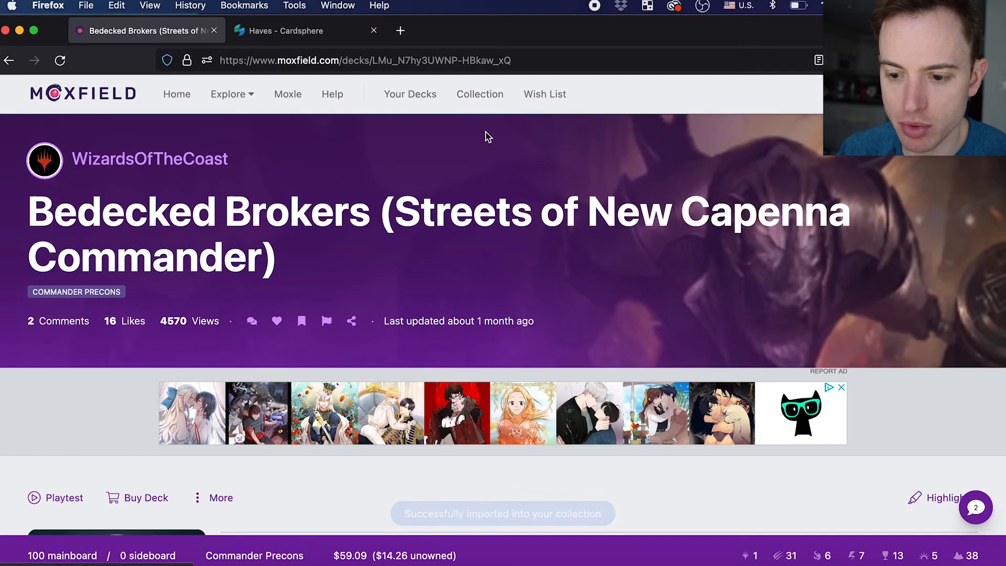
{"action": "left_click", "coordinate": [478, 95]}
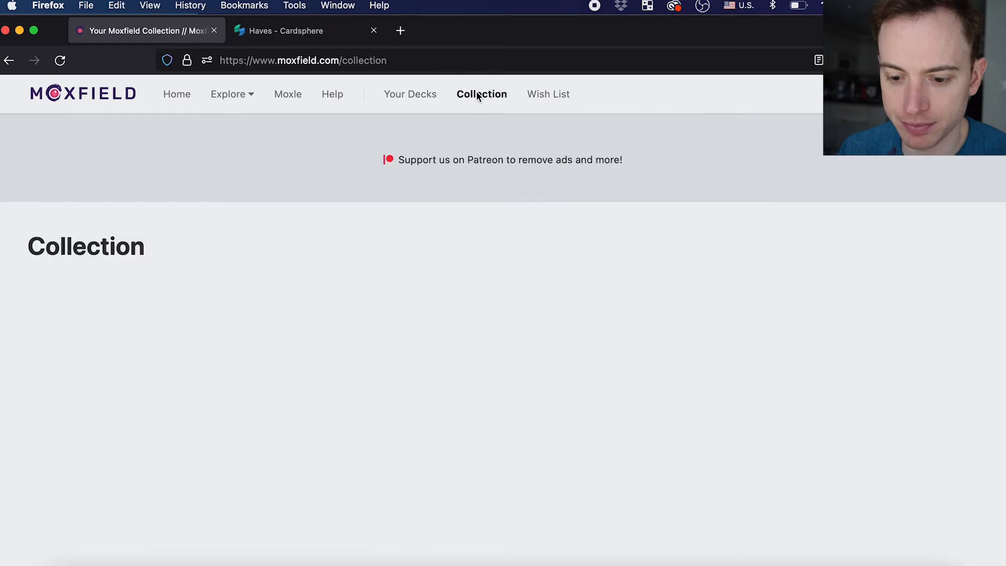
{"action": "scroll", "coordinate": [330, 322], "scroll_direction": "down", "scroll_amount": 5}
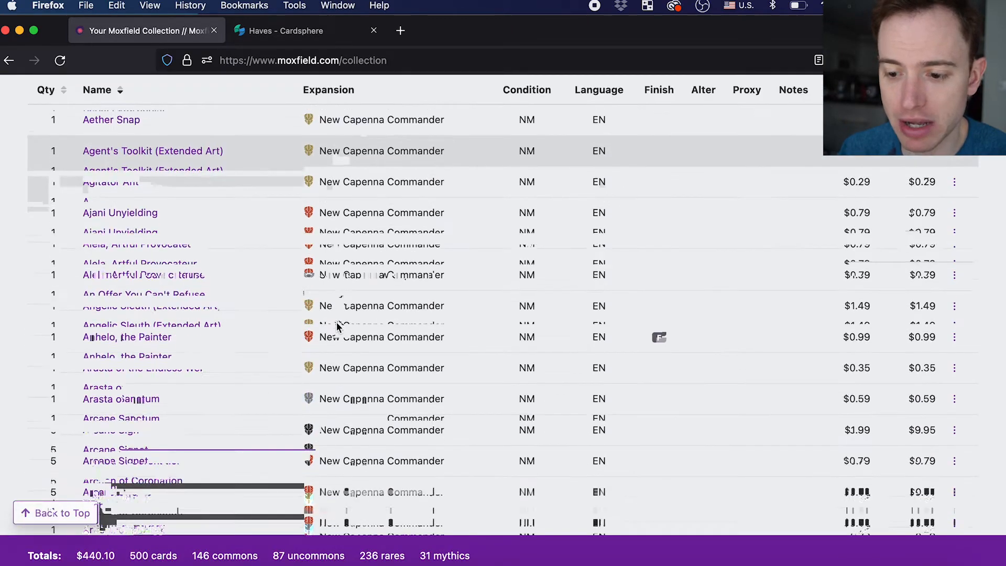
{"action": "scroll", "coordinate": [339, 328], "scroll_direction": "down", "scroll_amount": 2}
{"action": "scroll", "coordinate": [338, 327], "scroll_direction": "up", "scroll_amount": 4}
{"action": "scroll", "coordinate": [338, 328], "scroll_direction": "down", "scroll_amount": 13}
{"action": "scroll", "coordinate": [338, 327], "scroll_direction": "up", "scroll_amount": 15}
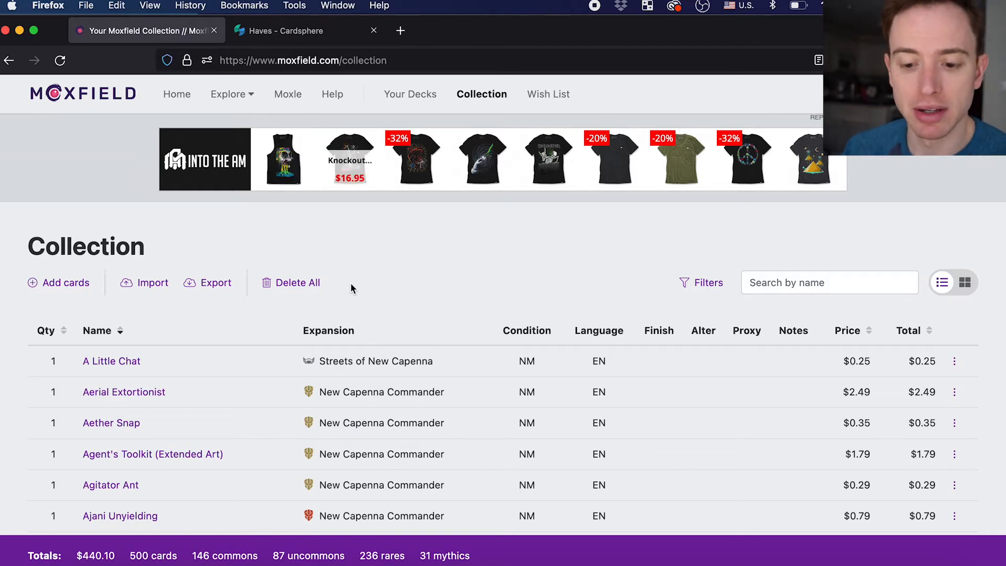
{"action": "scroll", "coordinate": [332, 304], "scroll_direction": "down", "scroll_amount": 2}
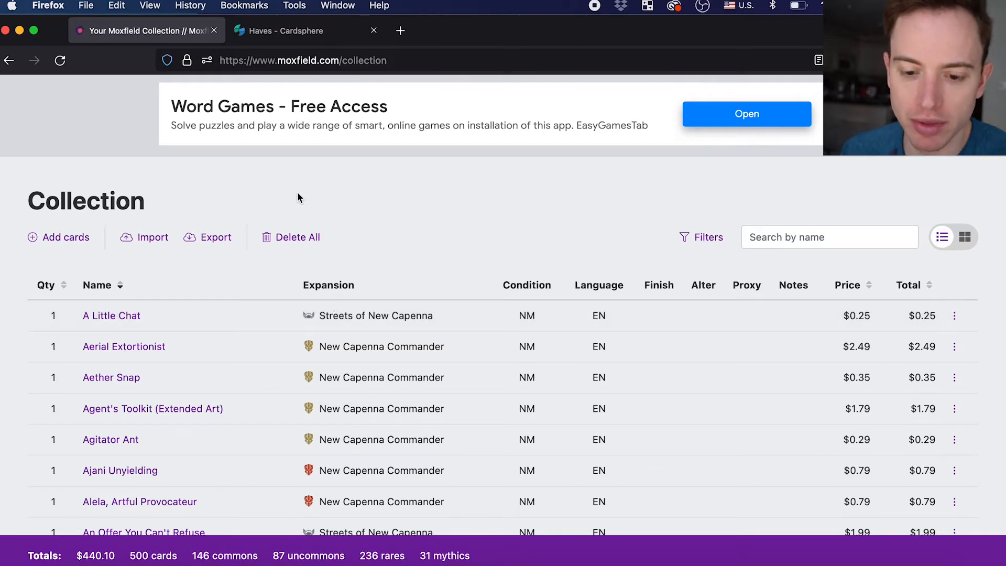
{"action": "scroll", "coordinate": [297, 194], "scroll_direction": "down", "scroll_amount": 1}
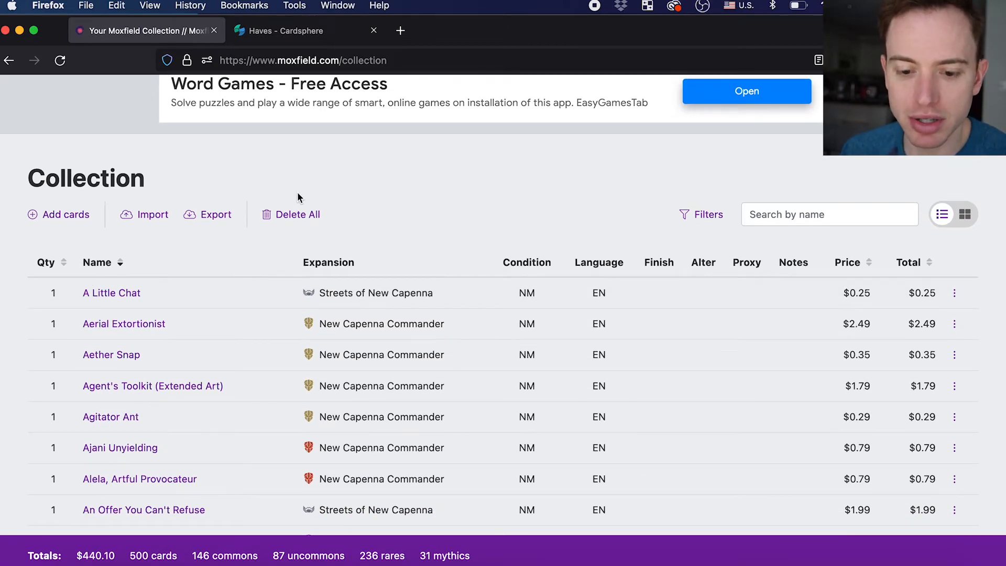
{"action": "scroll", "coordinate": [298, 197], "scroll_direction": "down", "scroll_amount": 5}
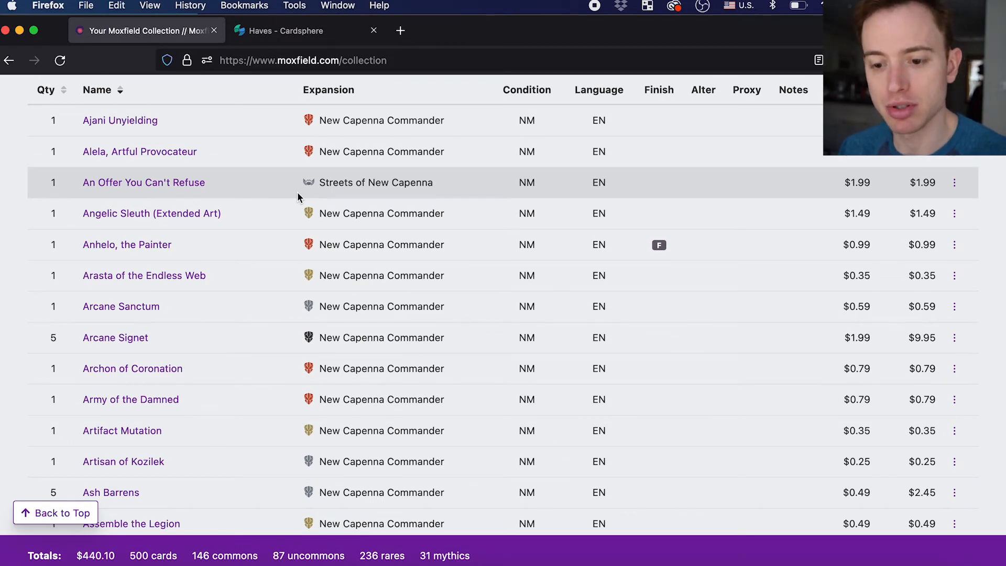
{"action": "scroll", "coordinate": [297, 194], "scroll_direction": "up", "scroll_amount": 6}
{"action": "left_click", "coordinate": [217, 284]}
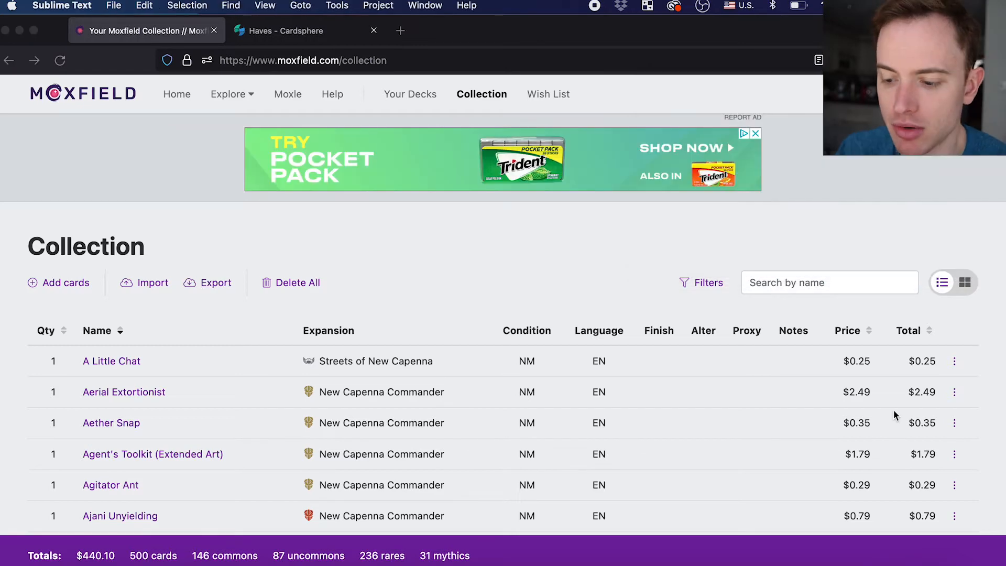
{"action": "left_click", "coordinate": [888, 558]}
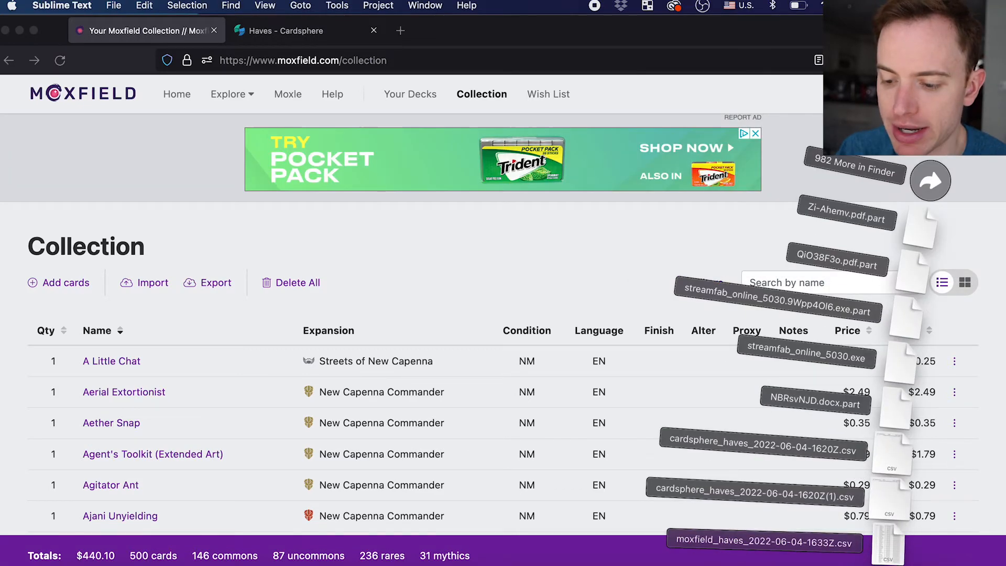
{"action": "left_click", "coordinate": [890, 546]}
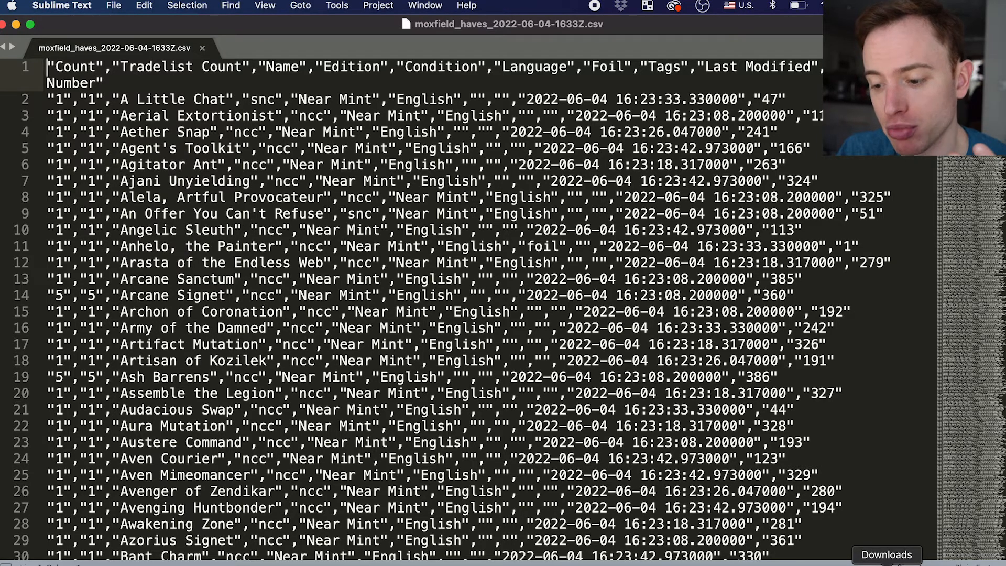
{"action": "left_click", "coordinate": [886, 564]}
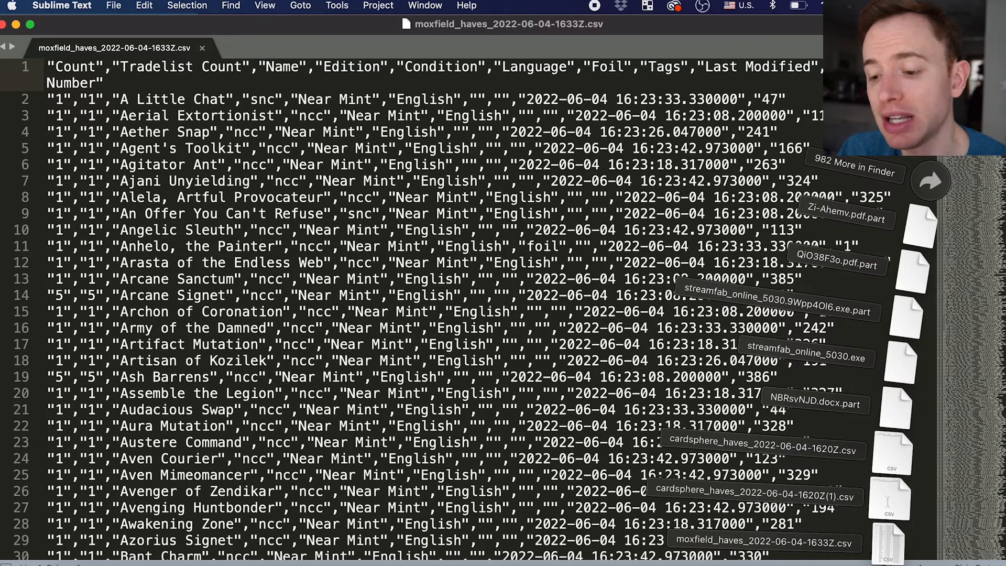
{"action": "left_click", "coordinate": [888, 500]}
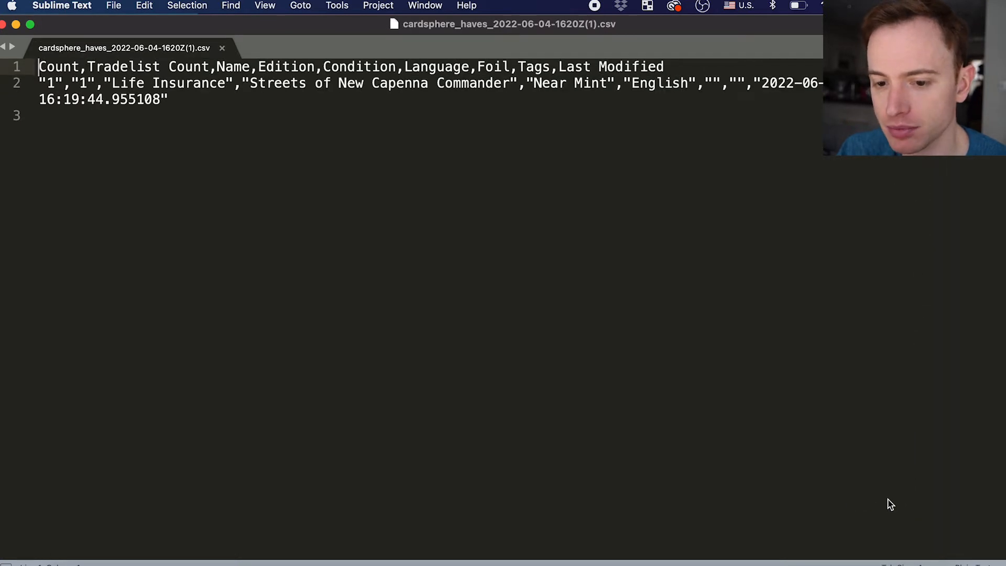
{"action": "left_click", "coordinate": [886, 563]}
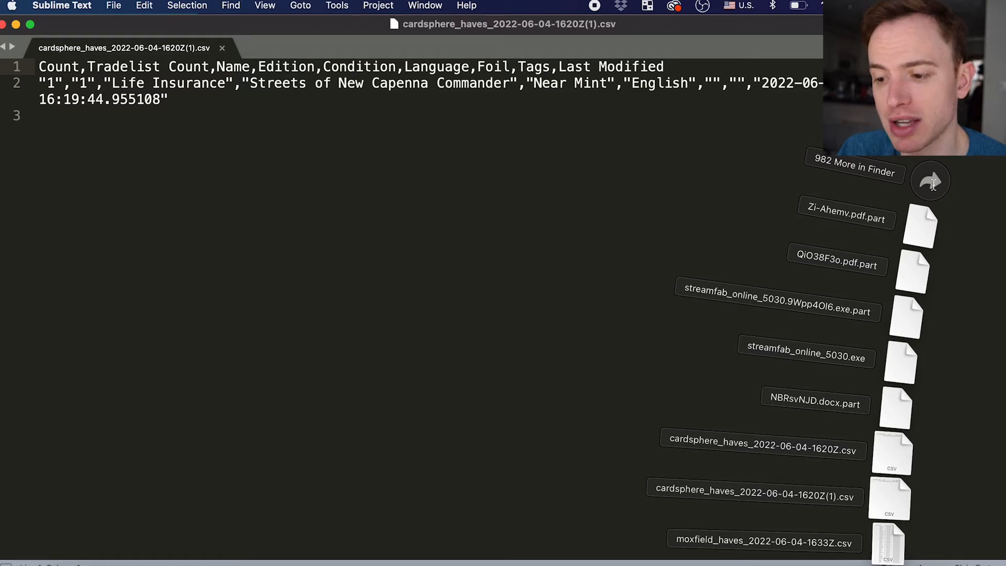
{"action": "left_click", "coordinate": [931, 182]}
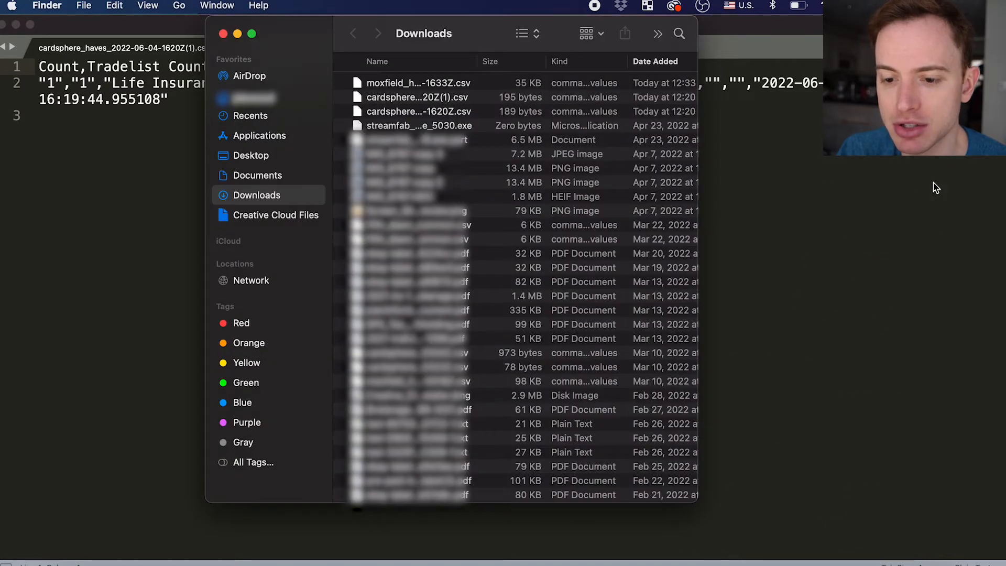
{"action": "left_click", "coordinate": [465, 112]}
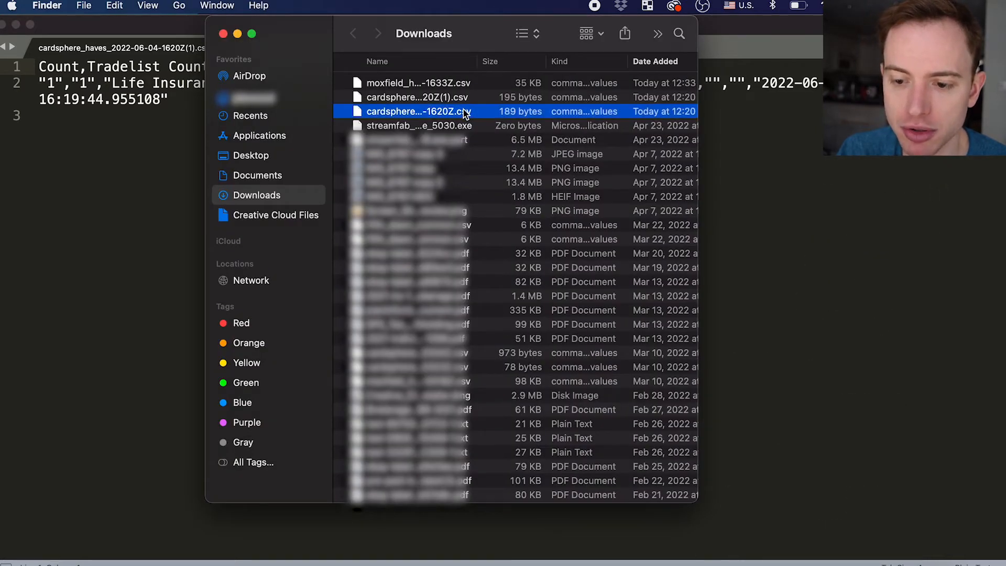
{"action": "right_click", "coordinate": [466, 113]}
{"action": "mouse_move", "coordinate": [723, 137]}
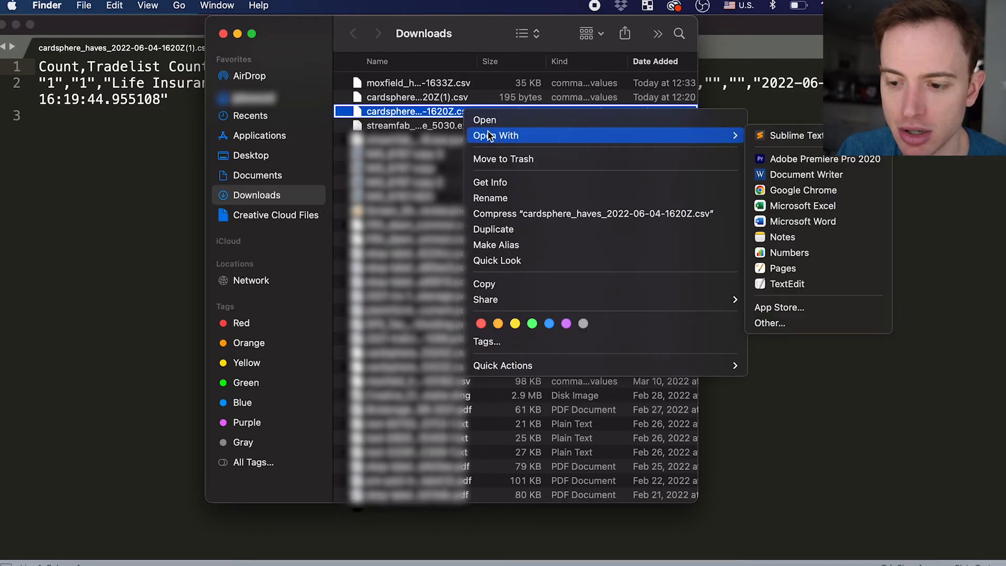
{"action": "left_click", "coordinate": [770, 142]}
Close the Downloads window and combine both Cardsphere CSV files with the Moxfield CSV in a single editor window.
{"action": "left_click_drag", "start_coordinate": [210, 28], "coordinate": [521, 105]}
{"action": "left_click_drag", "start_coordinate": [244, 23], "coordinate": [471, 178]}
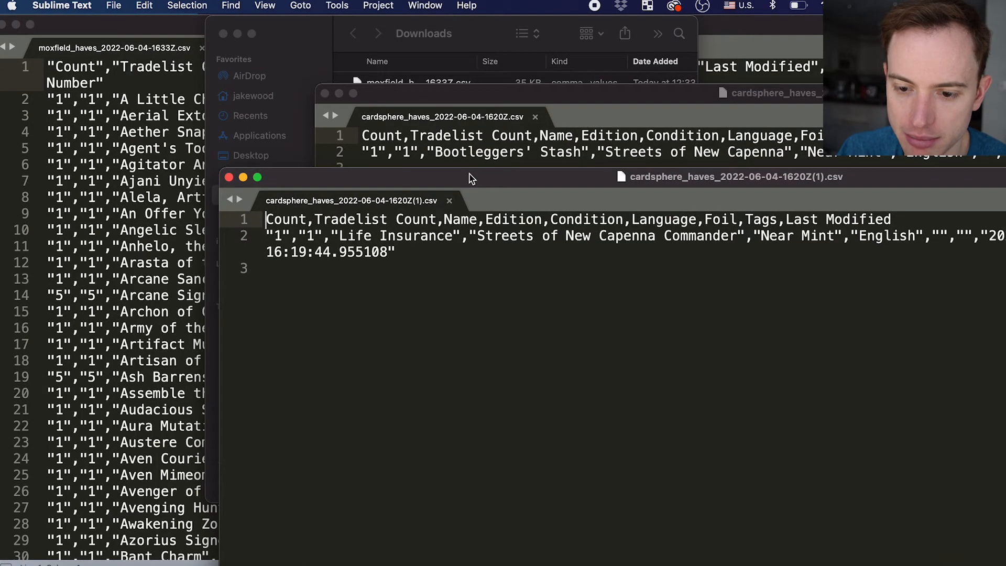
{"action": "left_click", "coordinate": [223, 34]}
{"action": "left_click_drag", "start_coordinate": [364, 200], "coordinate": [317, 48]}
{"action": "left_click_drag", "start_coordinate": [425, 127], "coordinate": [488, 46]}
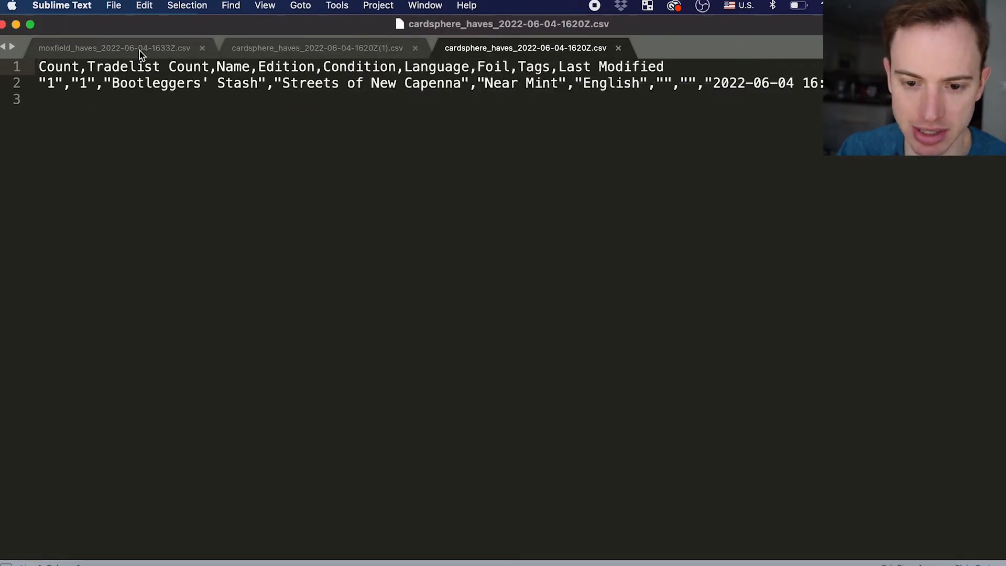
Compare the edition values snc and ncc in the Moxfield CSV with the full edition name in the Life Insurance Cardsphere CSV.
{"action": "left_click", "coordinate": [113, 50]}
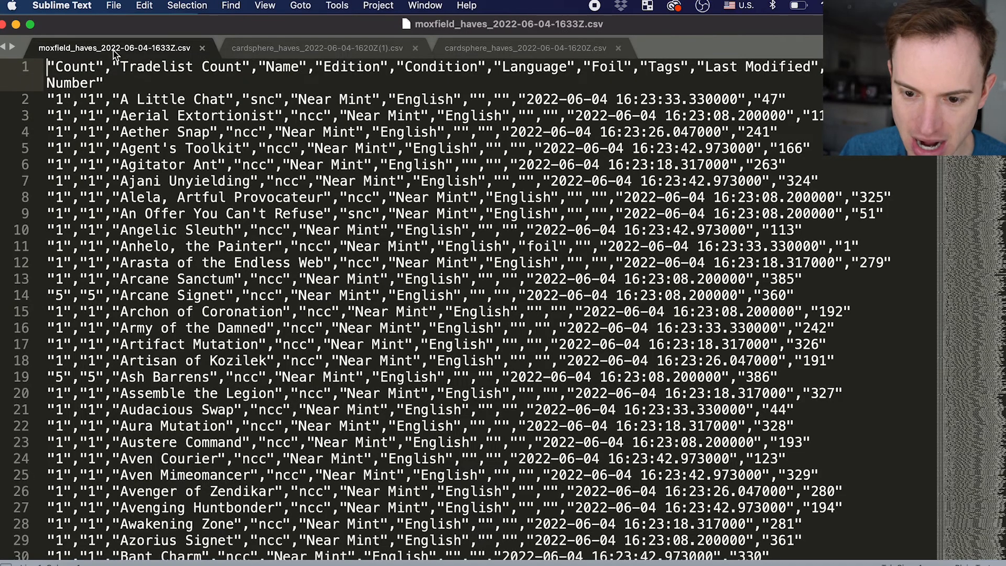
{"action": "left_click", "coordinate": [265, 99]}
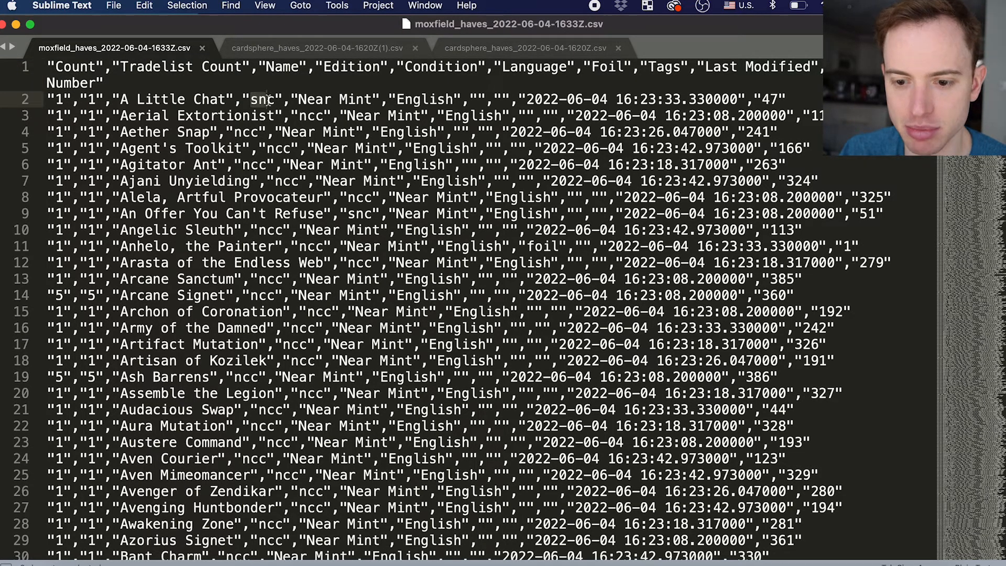
{"action": "double_click", "coordinate": [270, 99]}
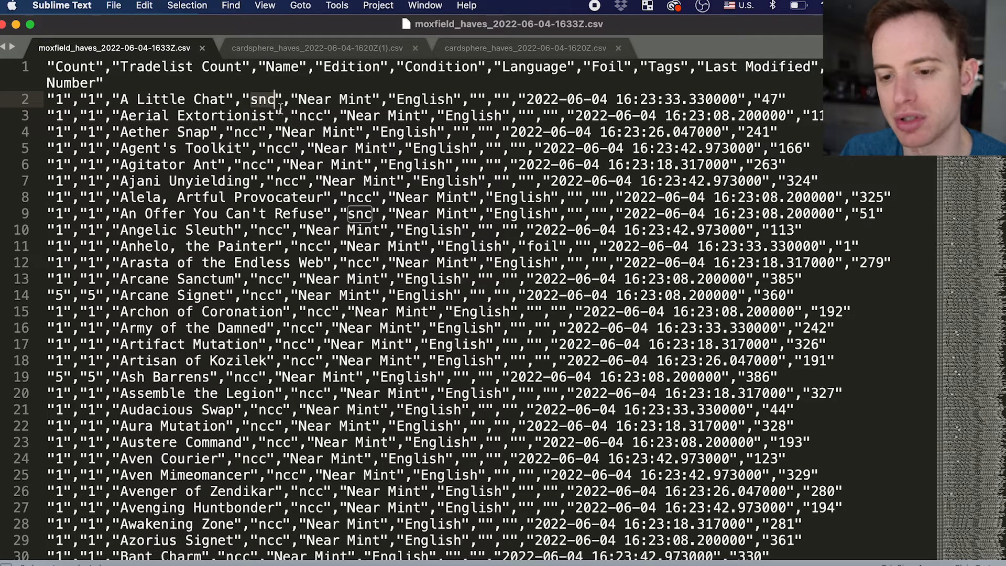
{"action": "double_click", "coordinate": [313, 116]}
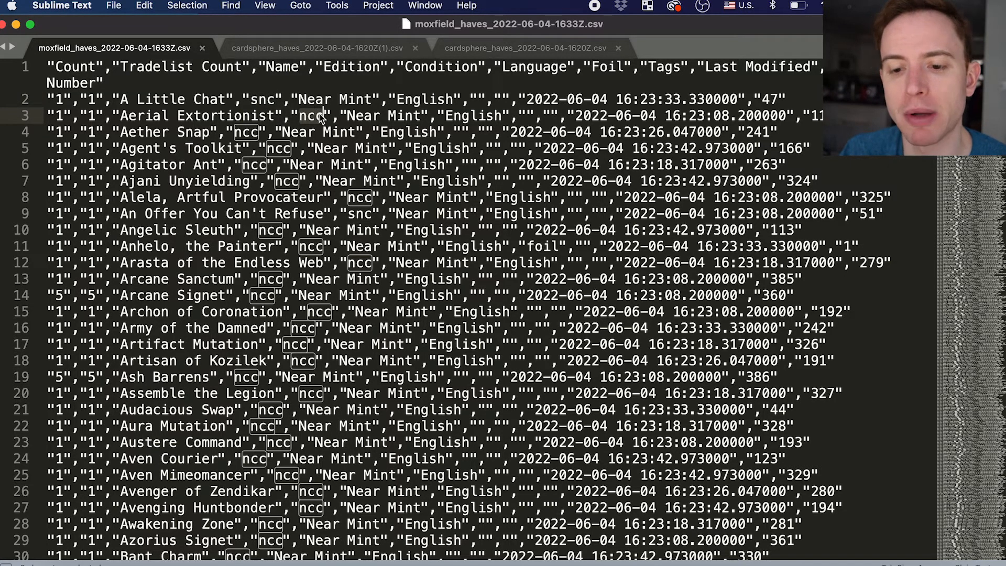
{"action": "left_click", "coordinate": [341, 50]}
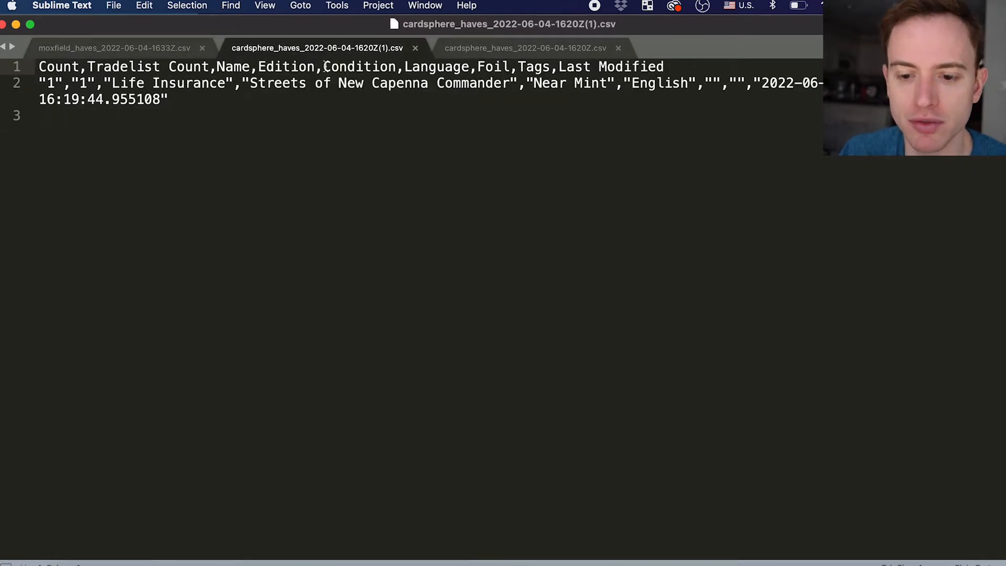
{"action": "left_click_drag", "start_coordinate": [249, 83], "coordinate": [507, 86]}
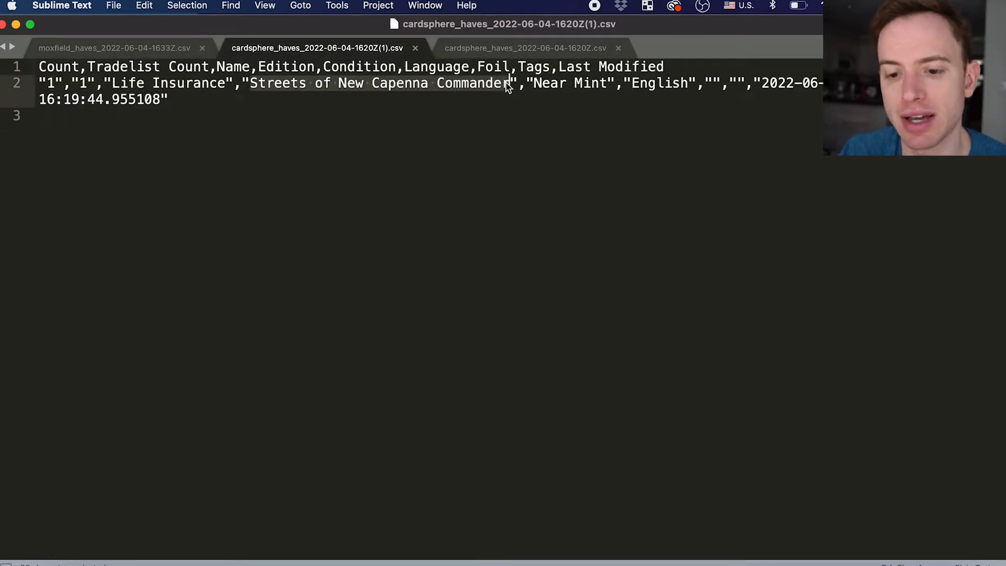
{"action": "left_click", "coordinate": [140, 50]}
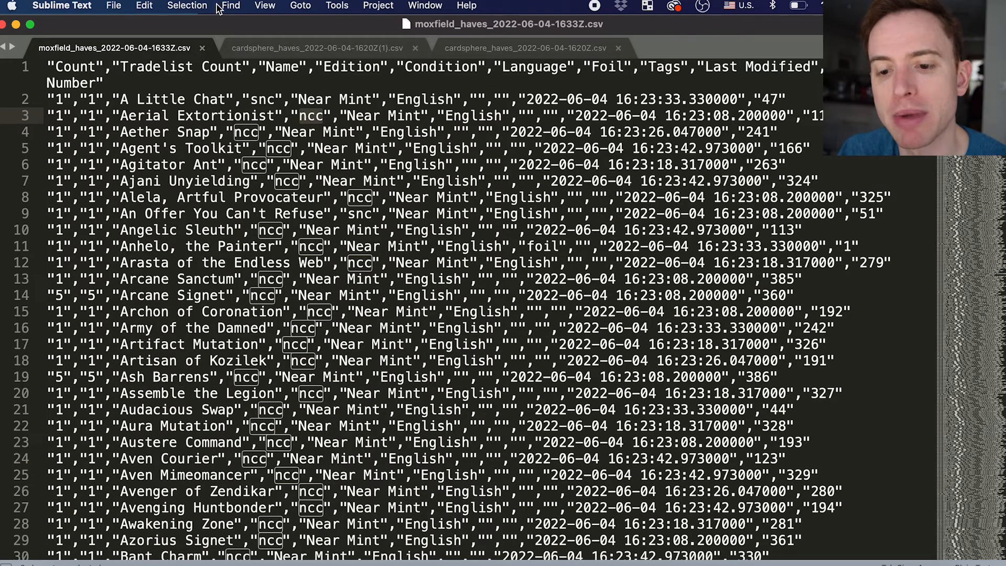
Copy the edition name "Streets of New Capenna Commander", including its quotation marks, from the Life Insurance row of the Cardsphere CSV.
{"action": "left_click", "coordinate": [276, 45]}
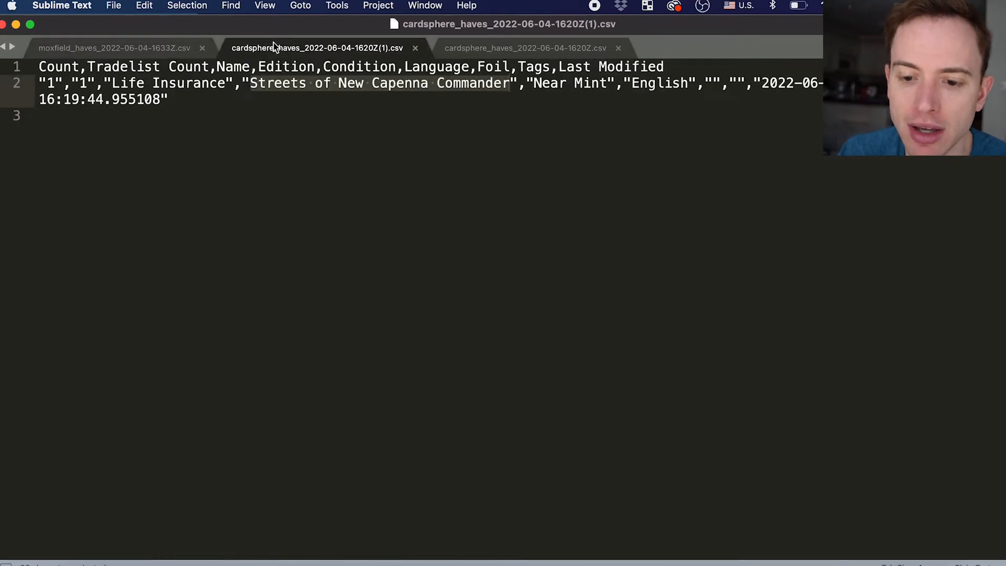
{"action": "left_click", "coordinate": [278, 121]}
{"action": "left_click_drag", "start_coordinate": [517, 85], "coordinate": [244, 89]}
{"action": "key", "text": "super+c"}
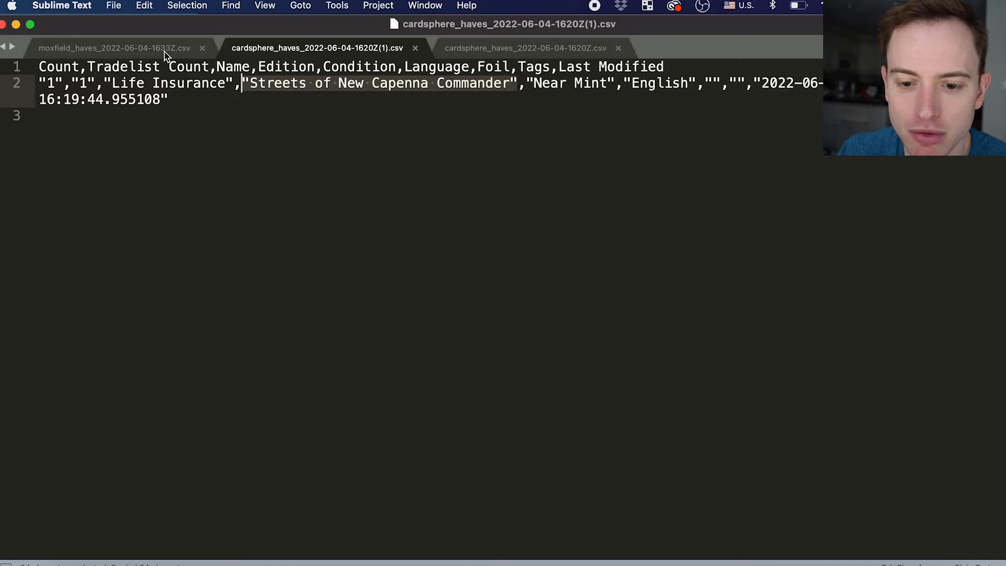
Replace every "ncc" edition value in the Moxfield CSV with "Streets of New Capenna Commander" and save the file.
{"action": "left_click", "coordinate": [164, 49]}
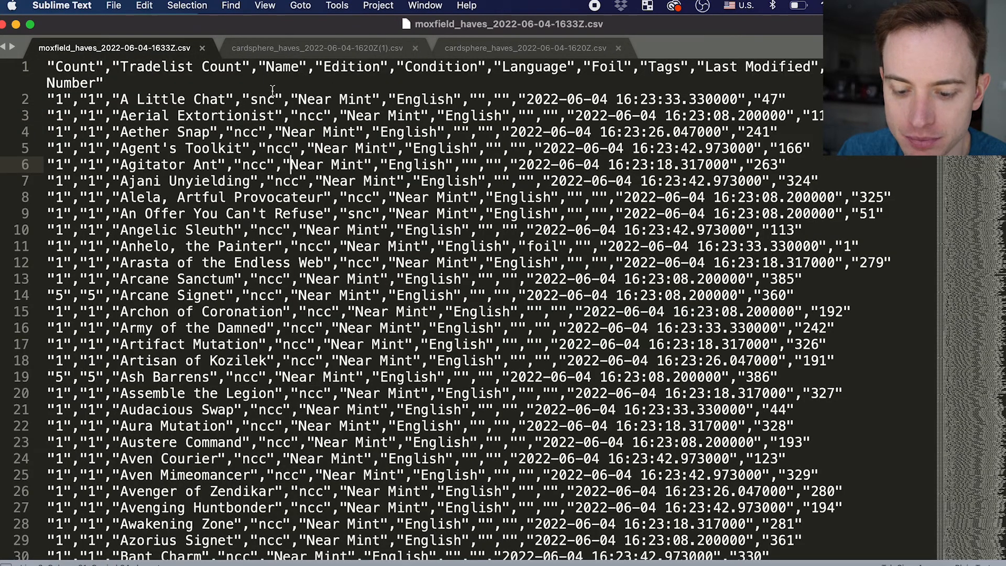
{"action": "key", "text": "super+shift+f"}
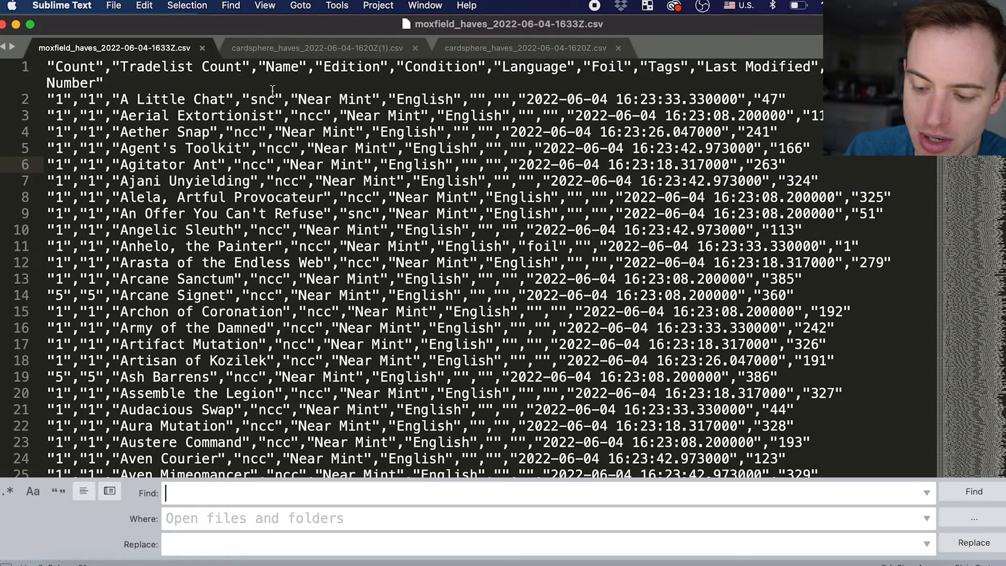
{"action": "type", "text": "\"ncc"}
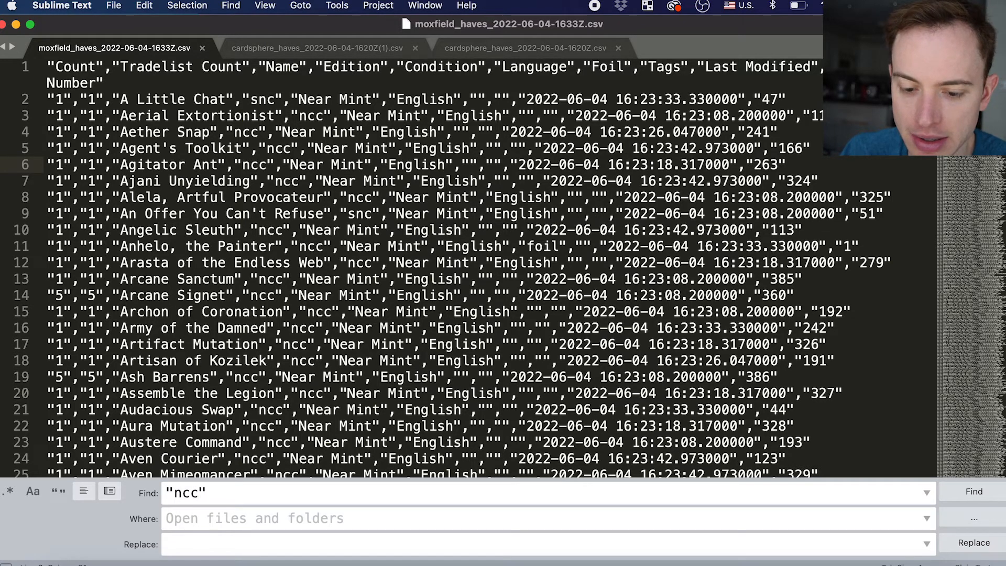
{"action": "key", "text": "super+v"}
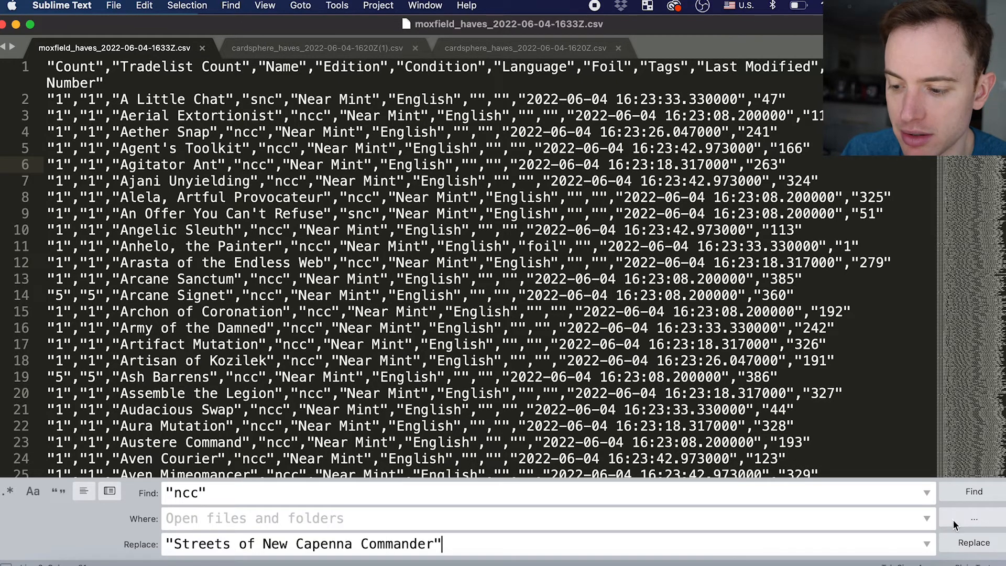
{"action": "left_click", "coordinate": [965, 545]}
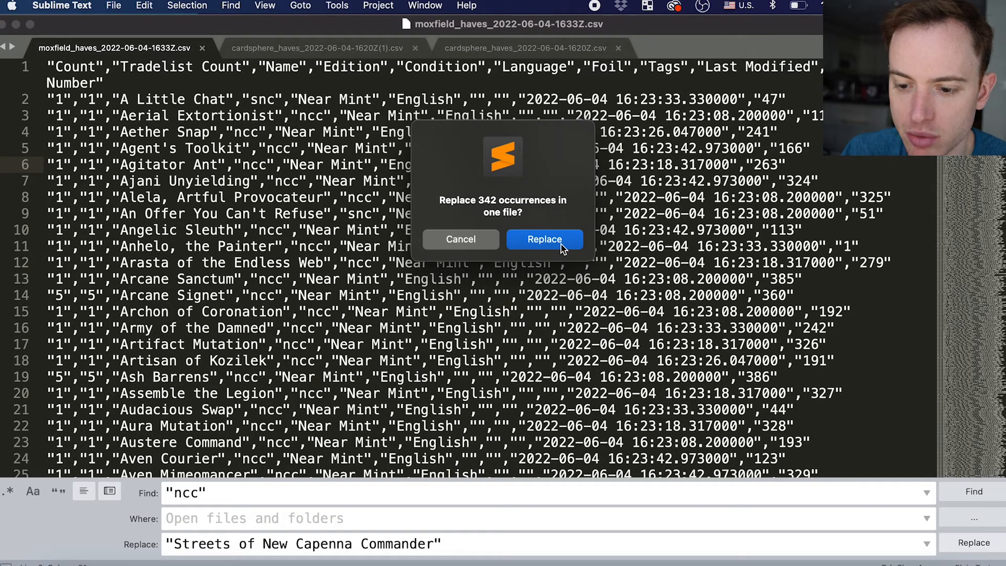
{"action": "left_click", "coordinate": [545, 239]}
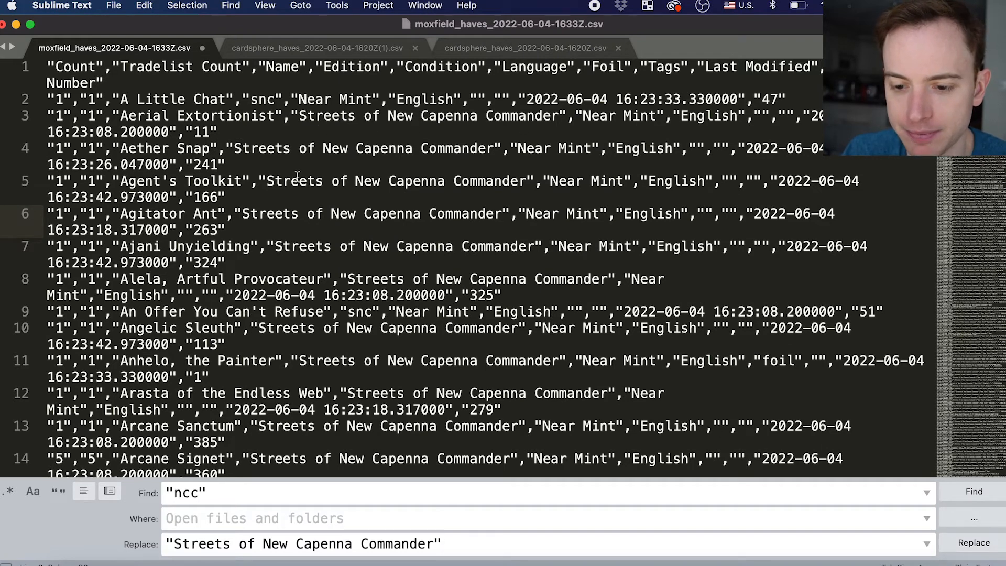
{"action": "key", "text": "super+s"}
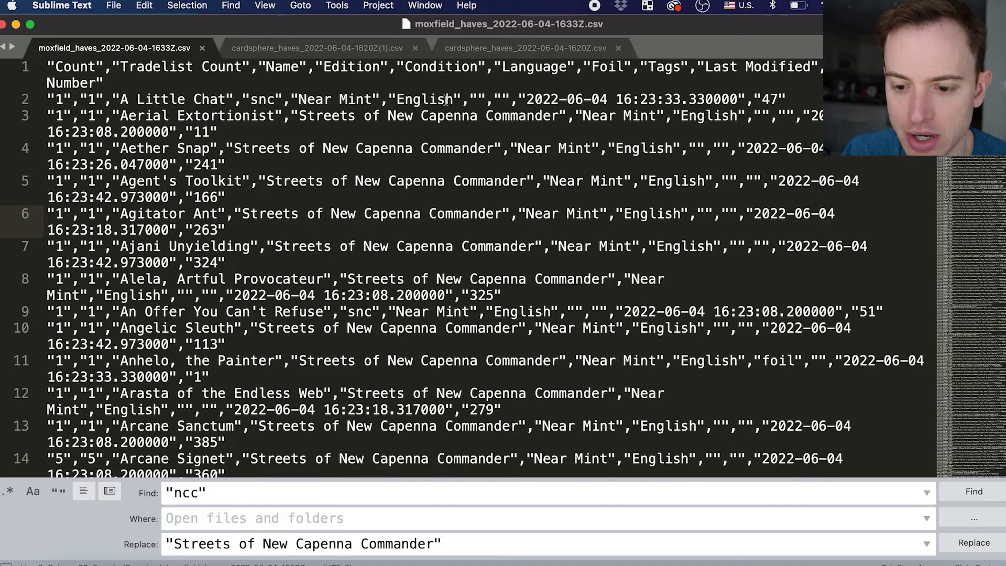
Copy the edition name "Streets of New Capenna", including its quotation marks, from the Bootleggers' Stash row of the other Cardsphere CSV.
{"action": "left_click", "coordinate": [585, 53]}
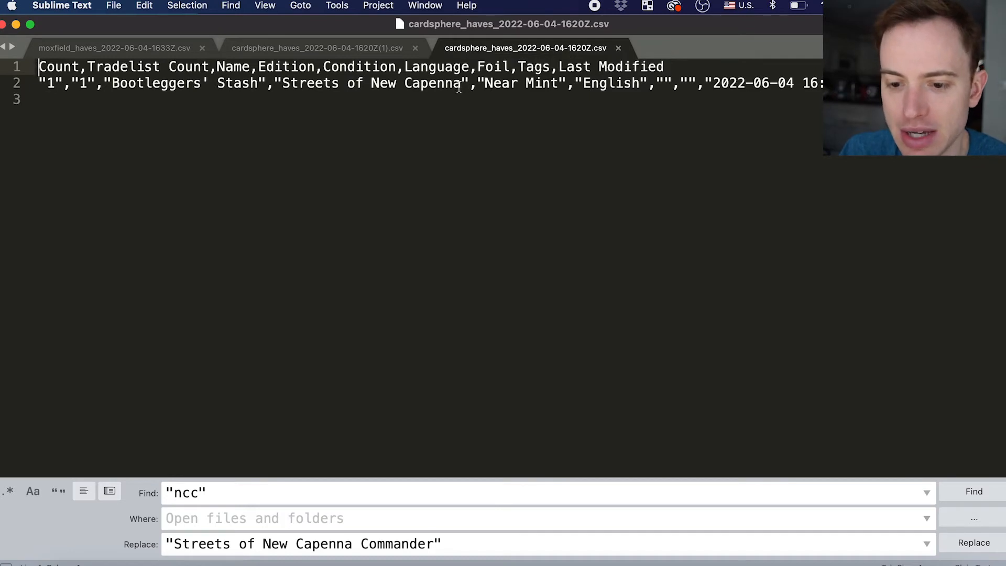
{"action": "left_click_drag", "start_coordinate": [271, 78], "coordinate": [473, 92]}
{"action": "key", "text": "super+c"}
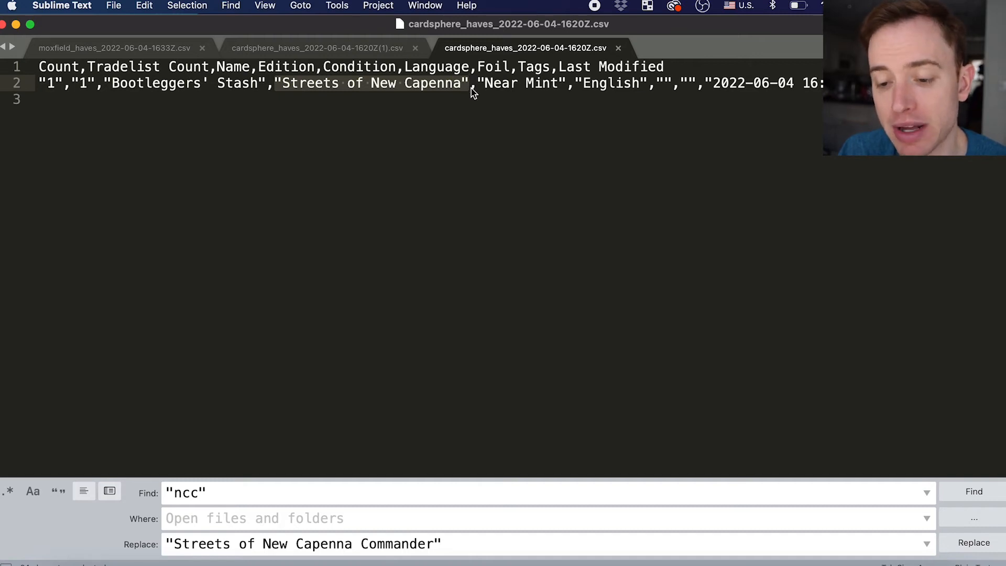
Replace every "snc" edition value in the Moxfield CSV with "Streets of New Capenna" and save the file.
{"action": "left_click", "coordinate": [127, 44]}
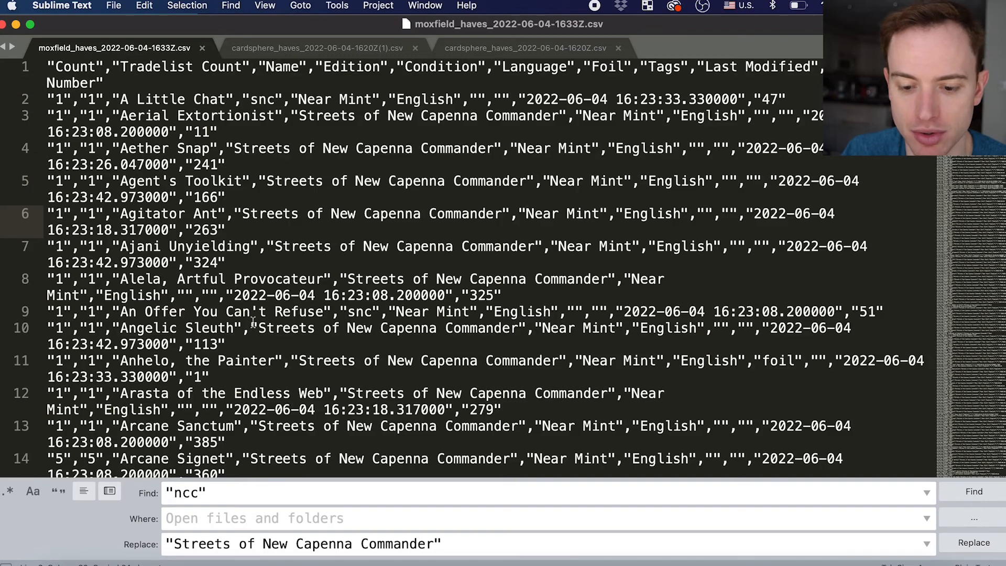
{"action": "left_click_drag", "start_coordinate": [199, 493], "coordinate": [177, 498]}
{"action": "type", "text": "snc"}
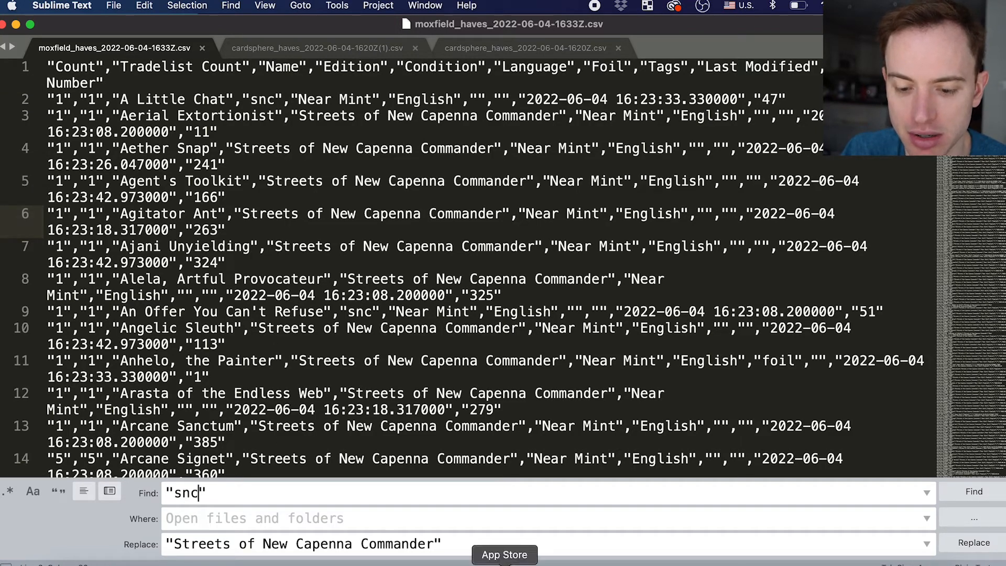
{"action": "key", "text": "super+a"}
{"action": "key", "text": "super+v"}
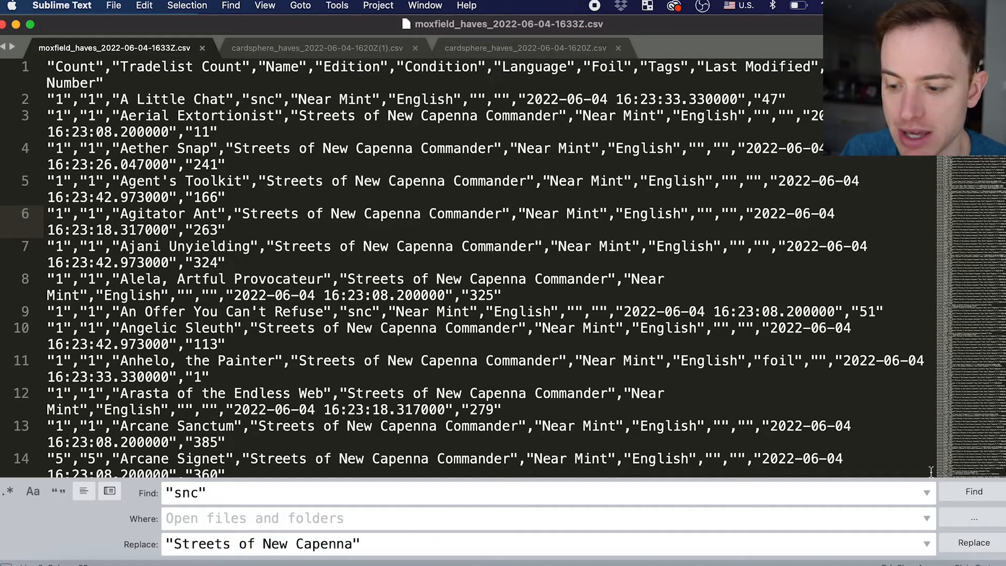
{"action": "left_click", "coordinate": [975, 544]}
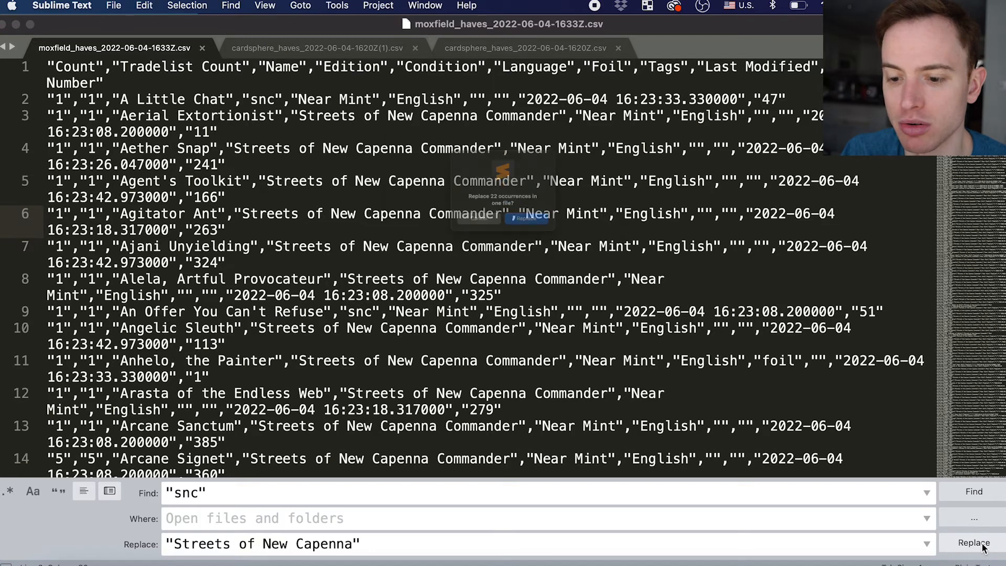
{"action": "left_click", "coordinate": [575, 239]}
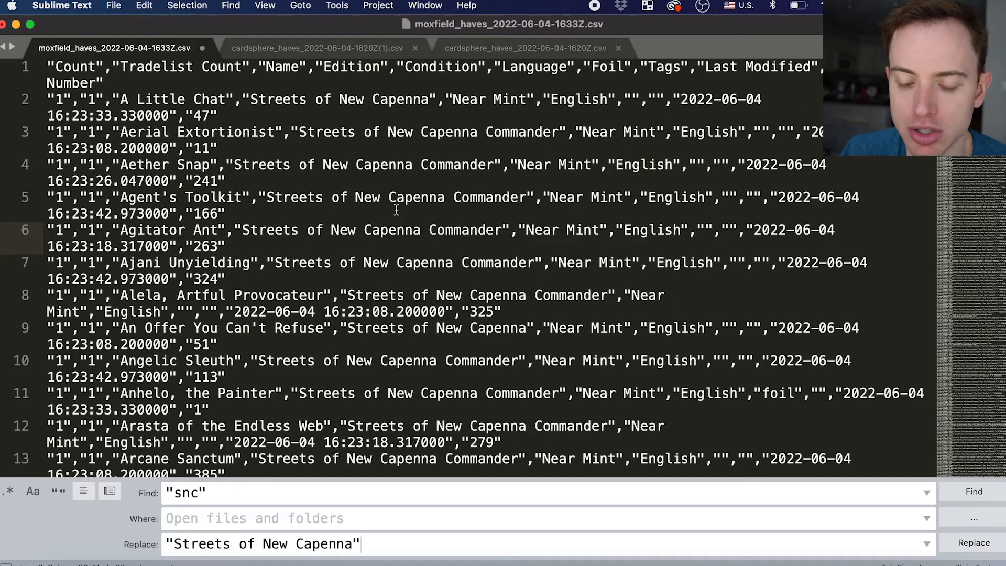
{"action": "key", "text": "super+s"}
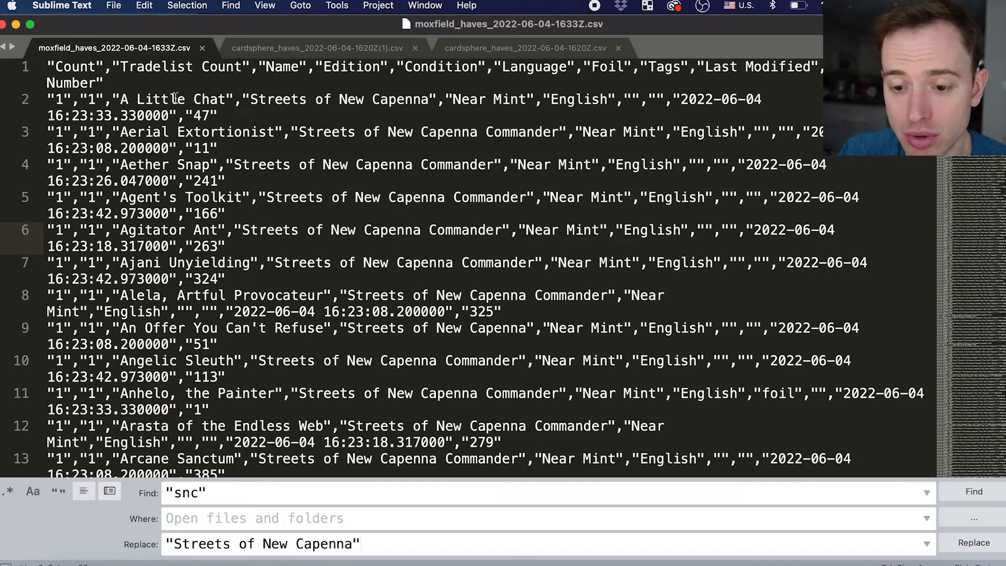
Close the text editor, rename the edited Moxfield CSV in Downloads as UPLOAD_TO_CS.csv, and move it to the Desktop.
{"action": "left_click", "coordinate": [2, 25]}
{"action": "left_click", "coordinate": [888, 562]}
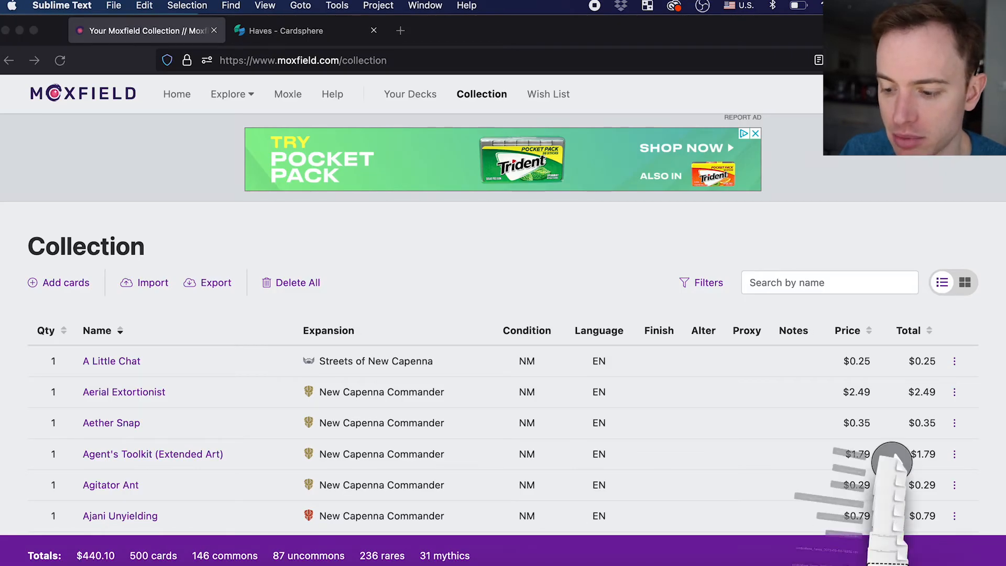
{"action": "left_click", "coordinate": [930, 182]}
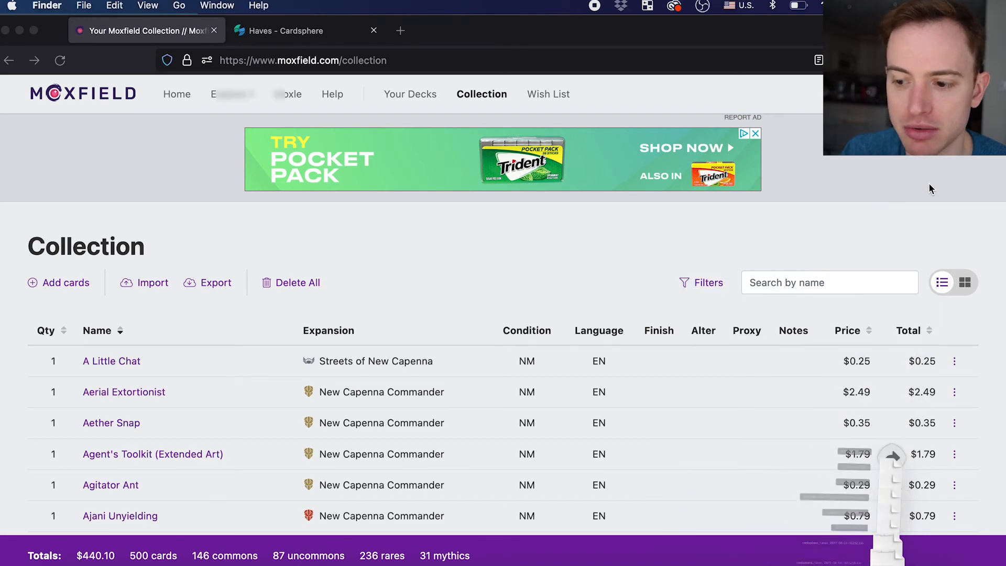
{"action": "left_click", "coordinate": [445, 83]}
{"action": "left_click", "coordinate": [444, 83]}
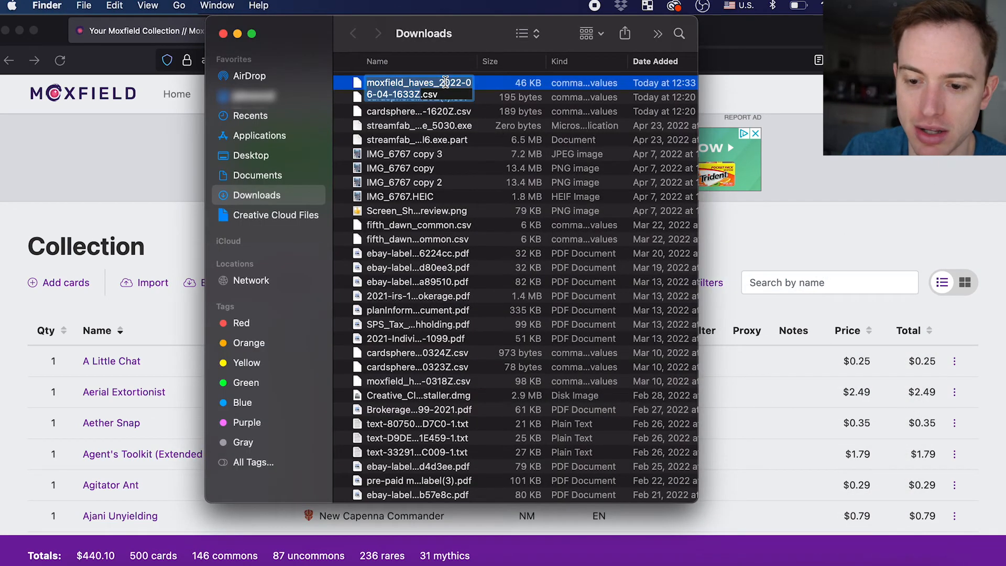
{"action": "type", "text": "UPLOAD_"}
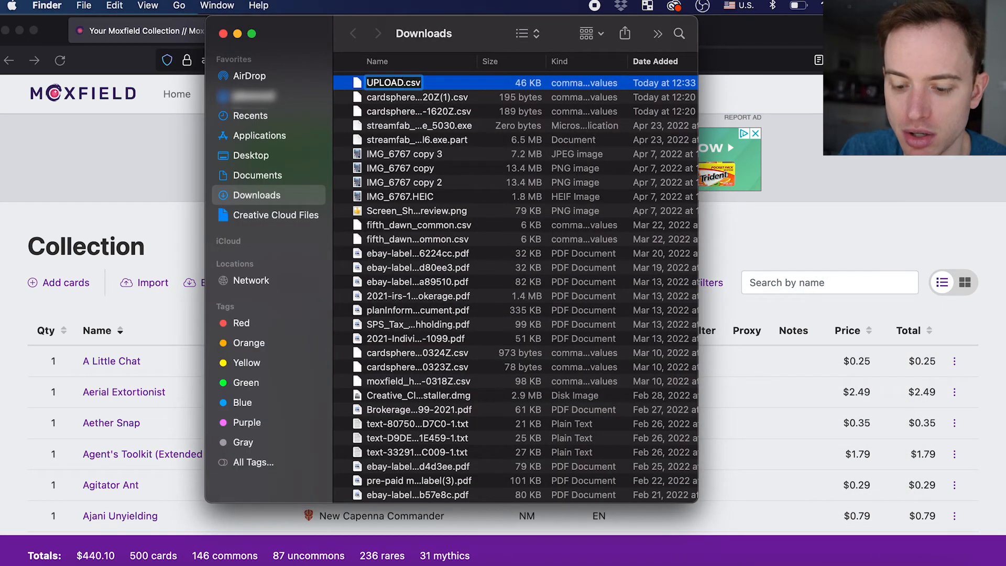
{"action": "type", "text": "TO_CS"}
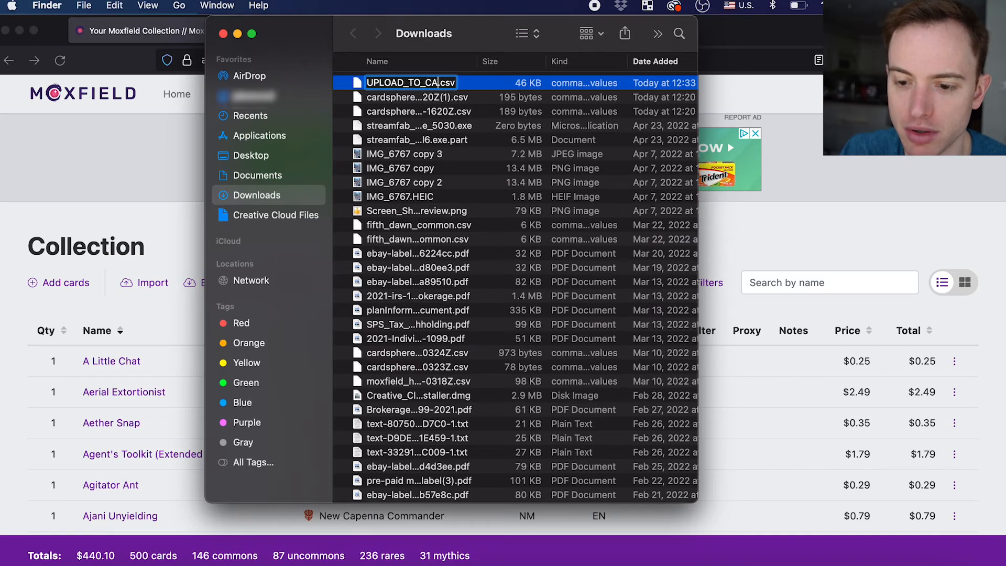
{"action": "key", "text": "Return"}
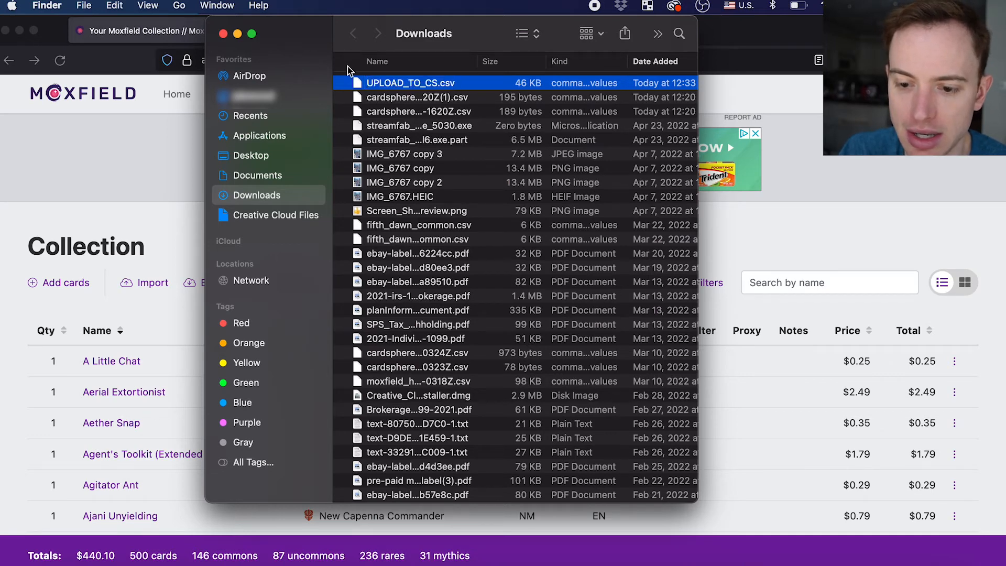
{"action": "left_click_drag", "start_coordinate": [356, 83], "coordinate": [1, 492]}
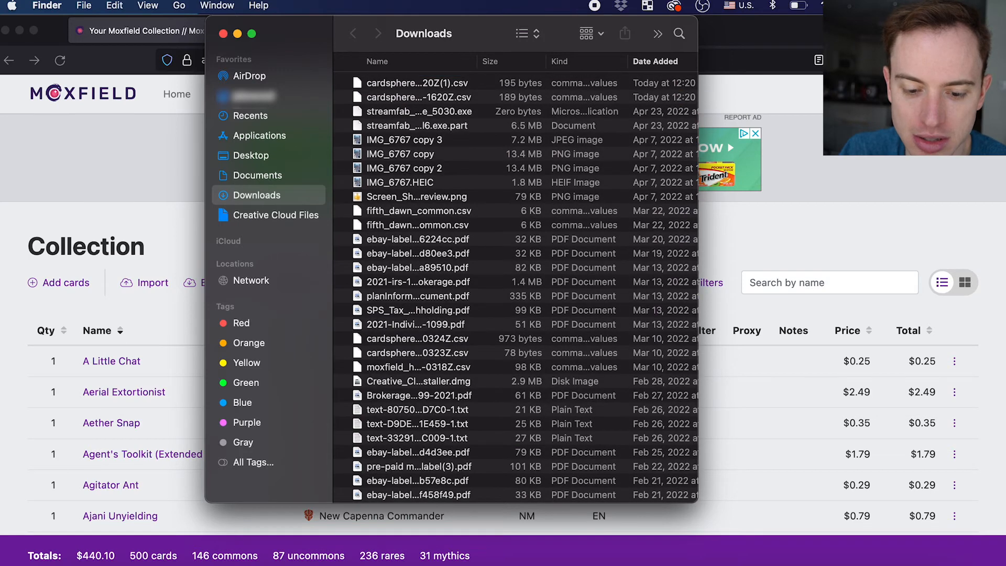
{"action": "left_click", "coordinate": [223, 34]}
Switch to Cardsphere in the browser and open the import form for Haves.
{"action": "left_click", "coordinate": [255, 33]}
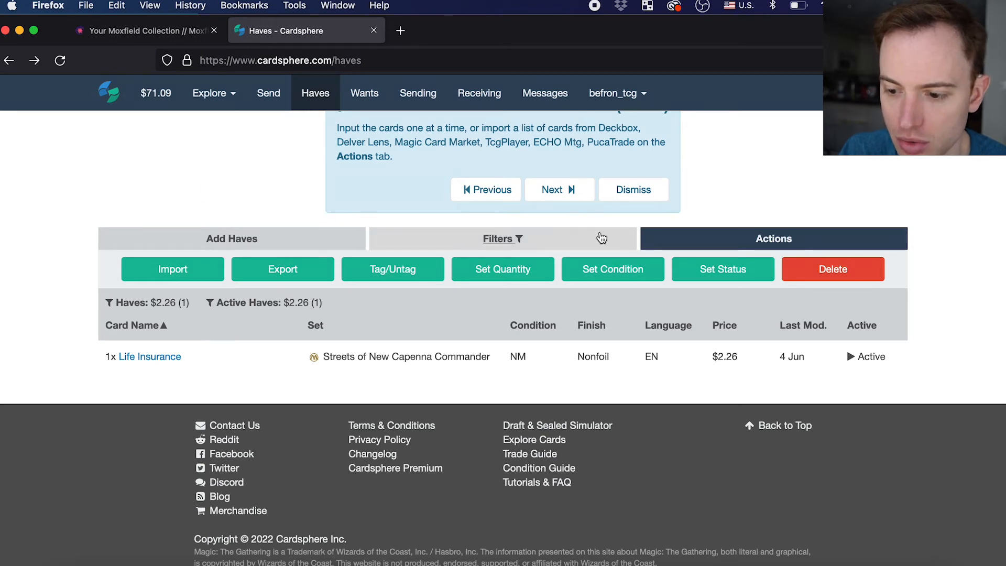
{"action": "left_click", "coordinate": [316, 95]}
{"action": "left_click", "coordinate": [682, 281]}
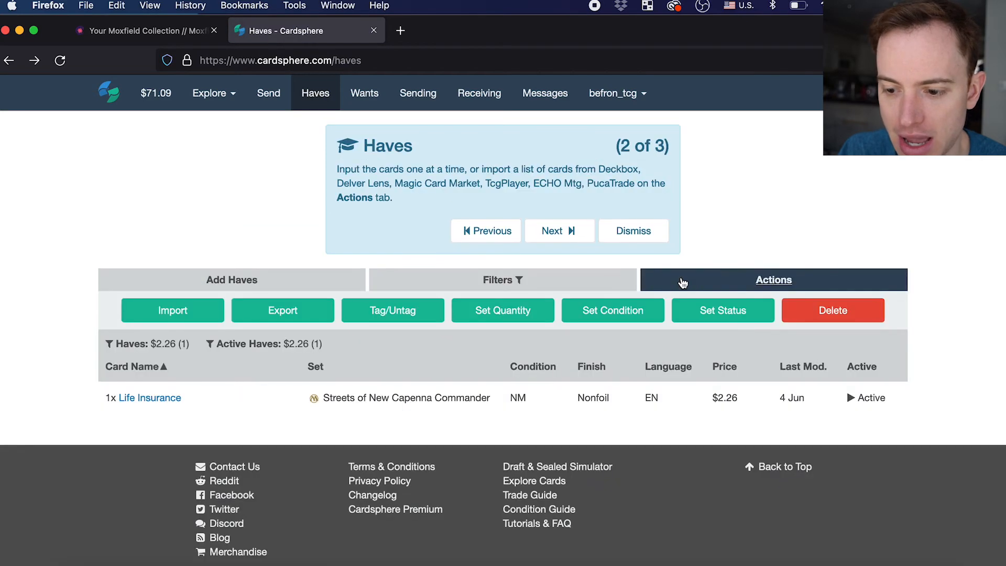
{"action": "left_click", "coordinate": [197, 316]}
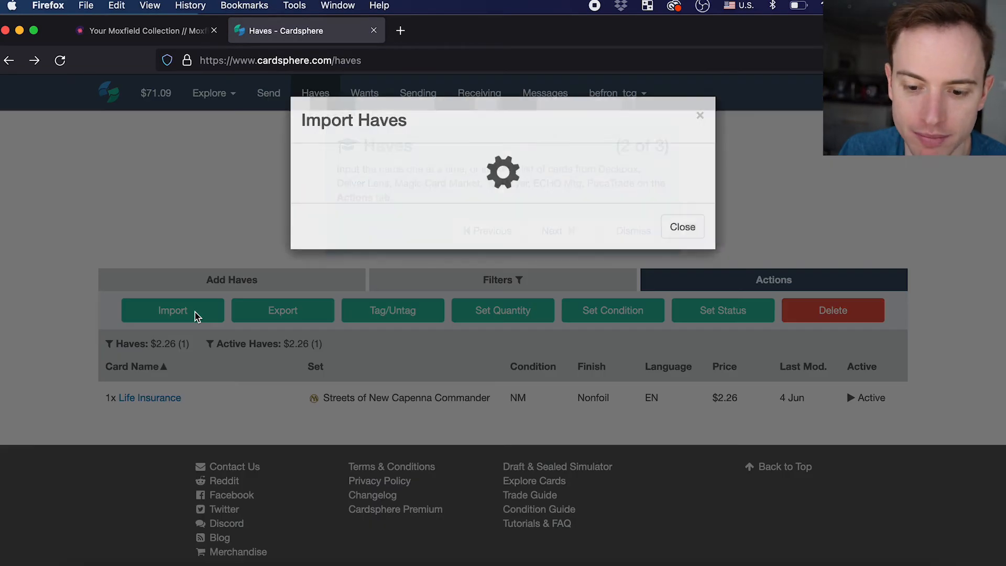
{"action": "scroll", "coordinate": [429, 294], "scroll_direction": "down", "scroll_amount": 3}
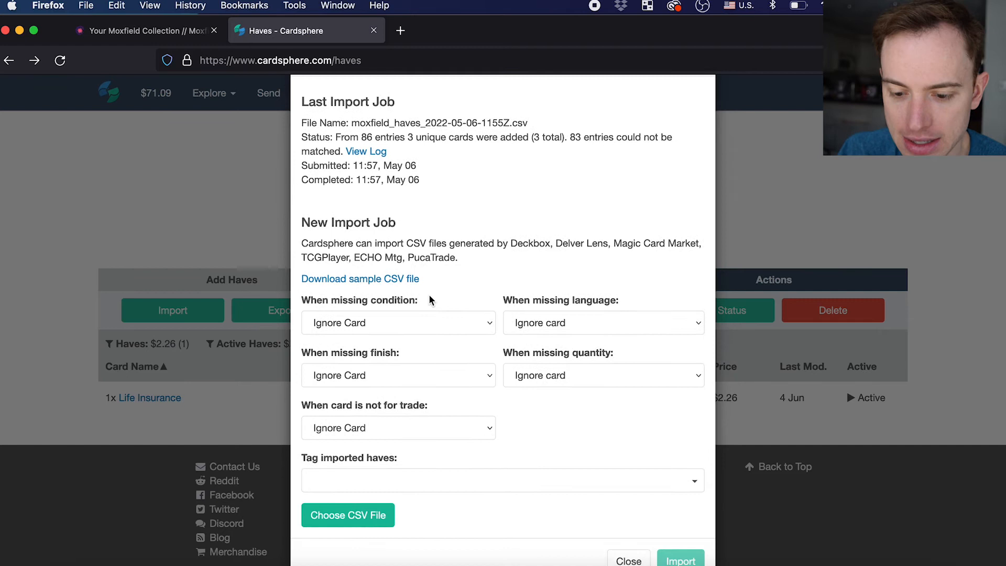
Choose UPLOAD_TO_CS.csv from the Desktop and import it into the Cardsphere Haves.
{"action": "left_click", "coordinate": [352, 510]}
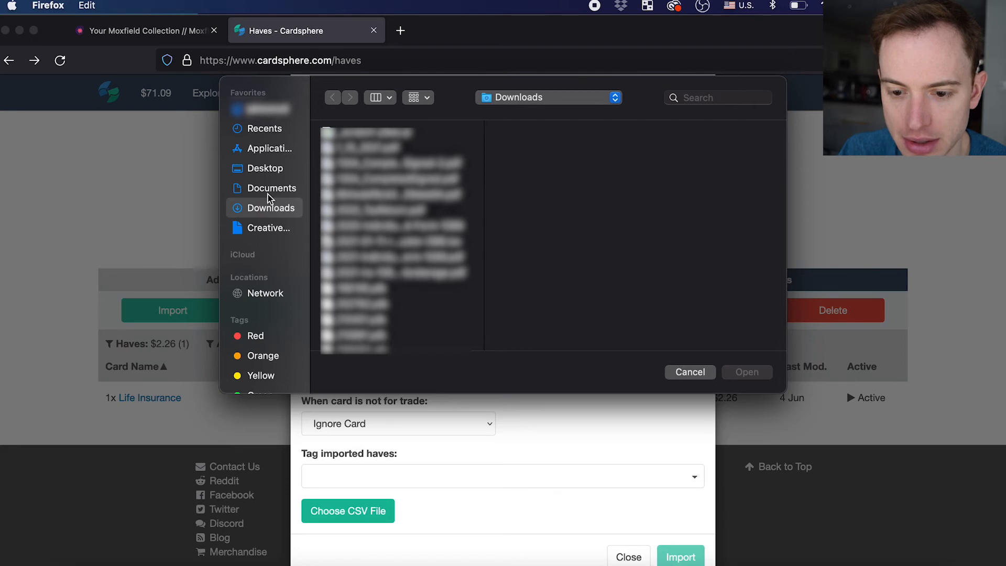
{"action": "left_click", "coordinate": [267, 173]}
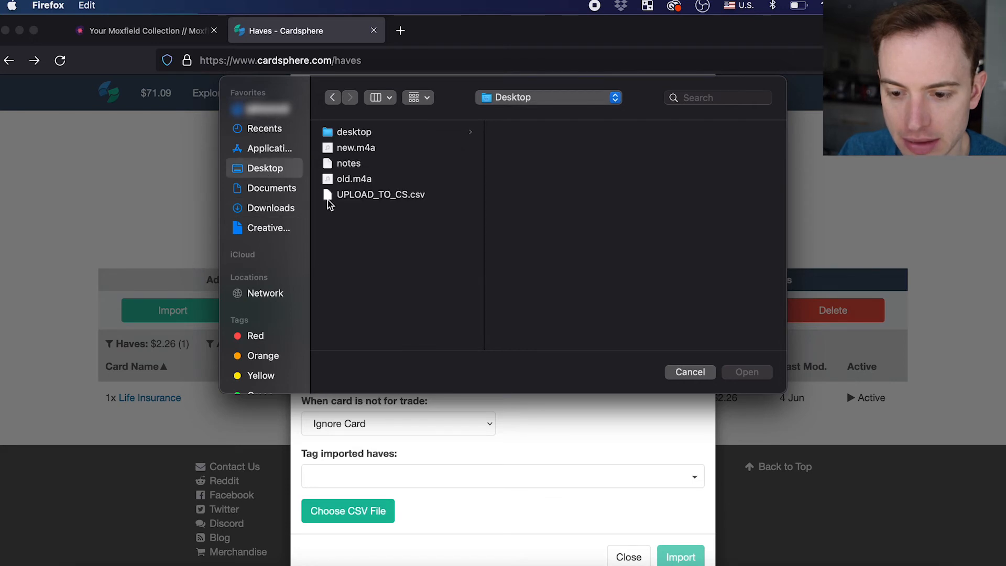
{"action": "left_click", "coordinate": [358, 199]}
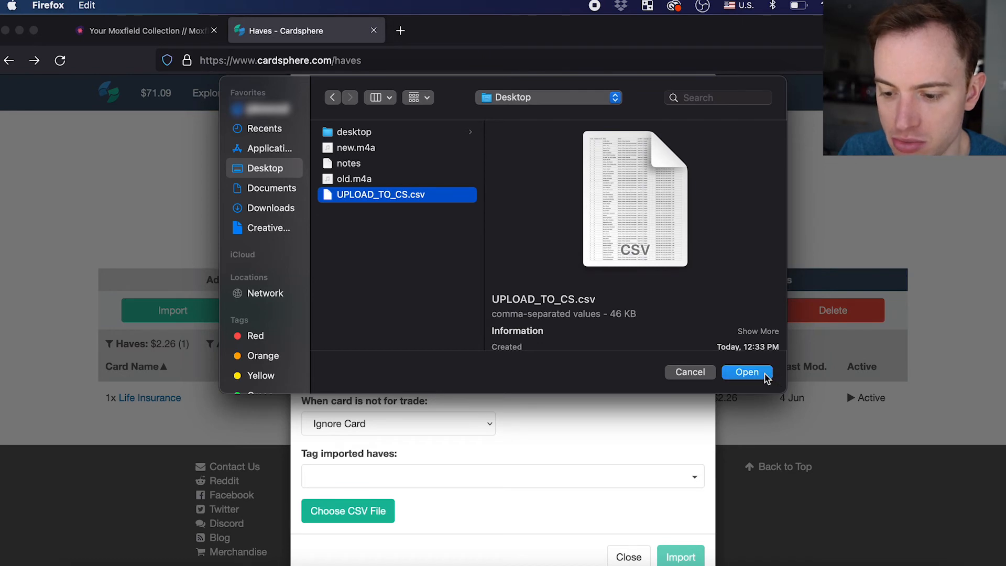
{"action": "left_click", "coordinate": [748, 372]}
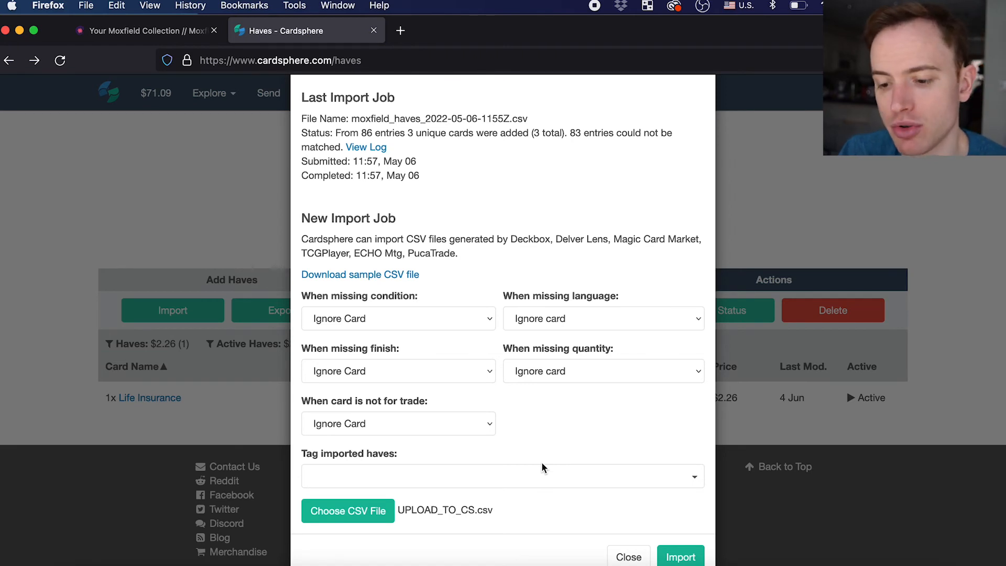
{"action": "left_click", "coordinate": [681, 556]}
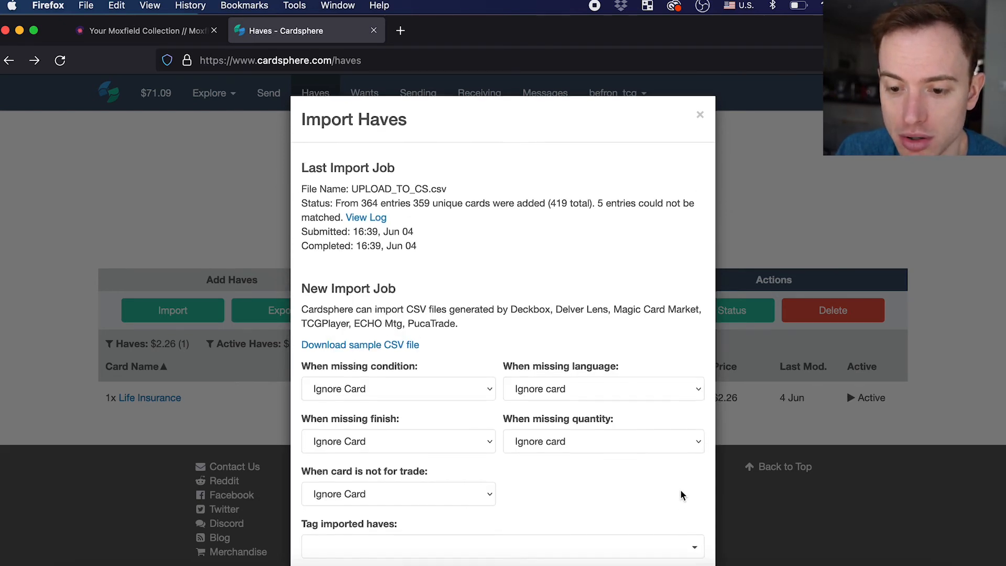
Review the status of the UPLOAD_TO_CS.csv import and its log of unmatched entries, and return to the Haves page.
{"action": "scroll", "coordinate": [682, 524], "scroll_direction": "down", "scroll_amount": 4}
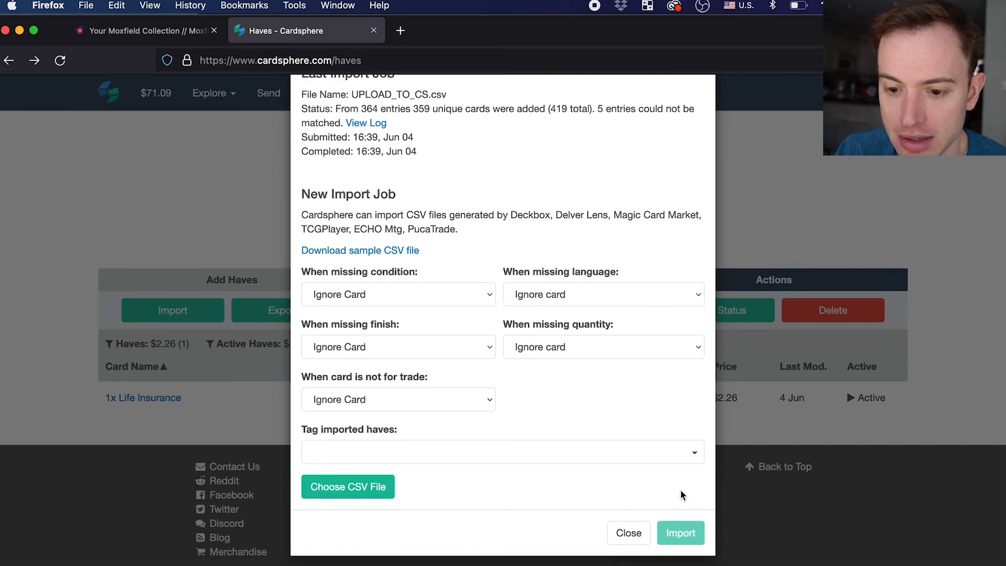
{"action": "scroll", "coordinate": [682, 496], "scroll_direction": "up", "scroll_amount": 3}
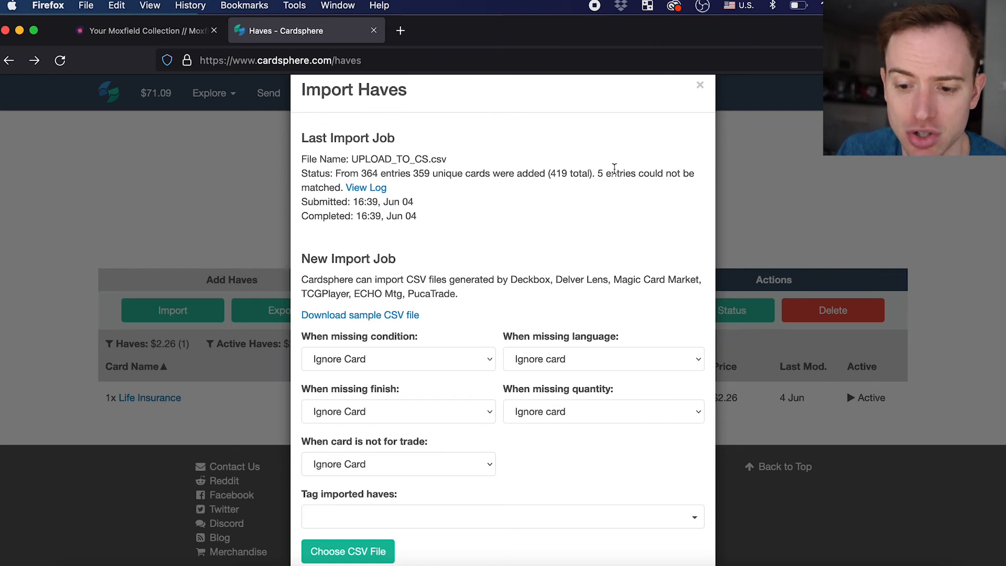
{"action": "left_click", "coordinate": [374, 194]}
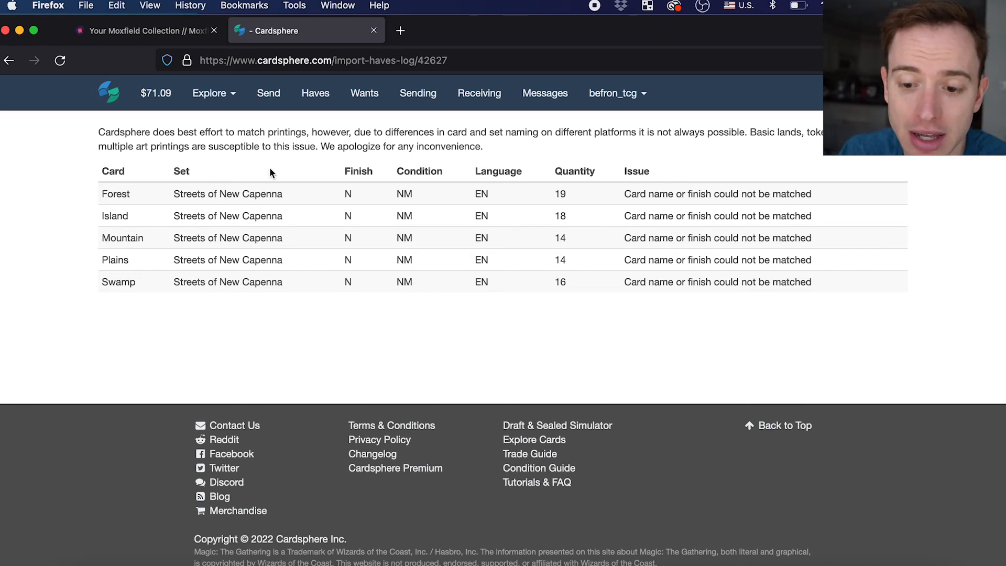
{"action": "left_click", "coordinate": [319, 95]}
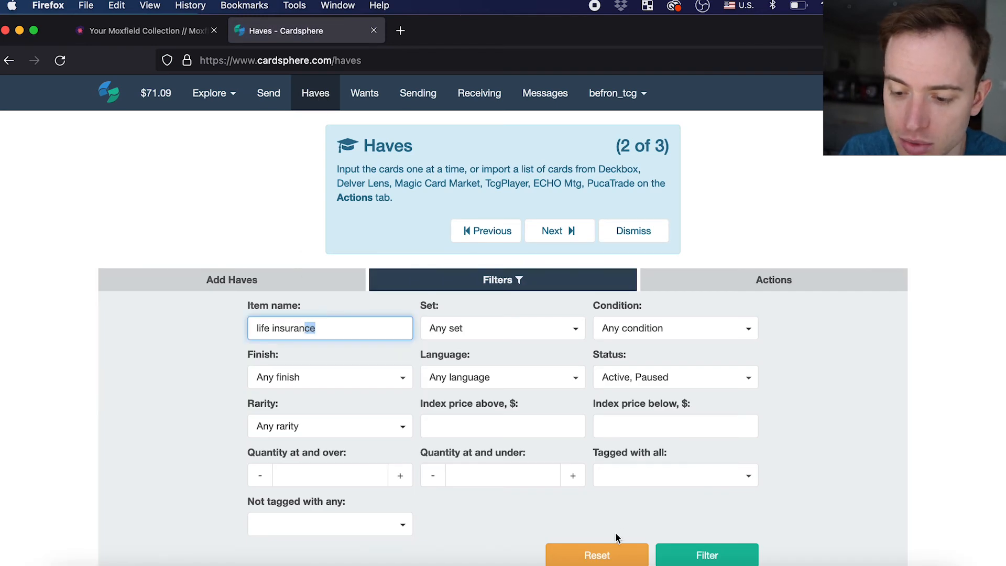
Reset the item-name filter, filter the Haves by the set Streets of New Capenna, and review the listed cards.
{"action": "left_click", "coordinate": [499, 330]}
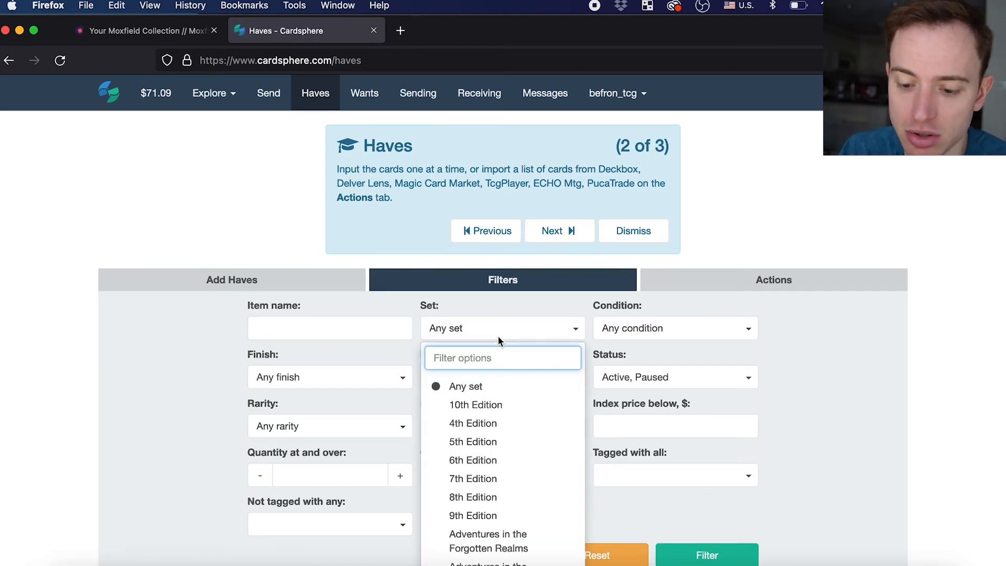
{"action": "type", "text": "street"}
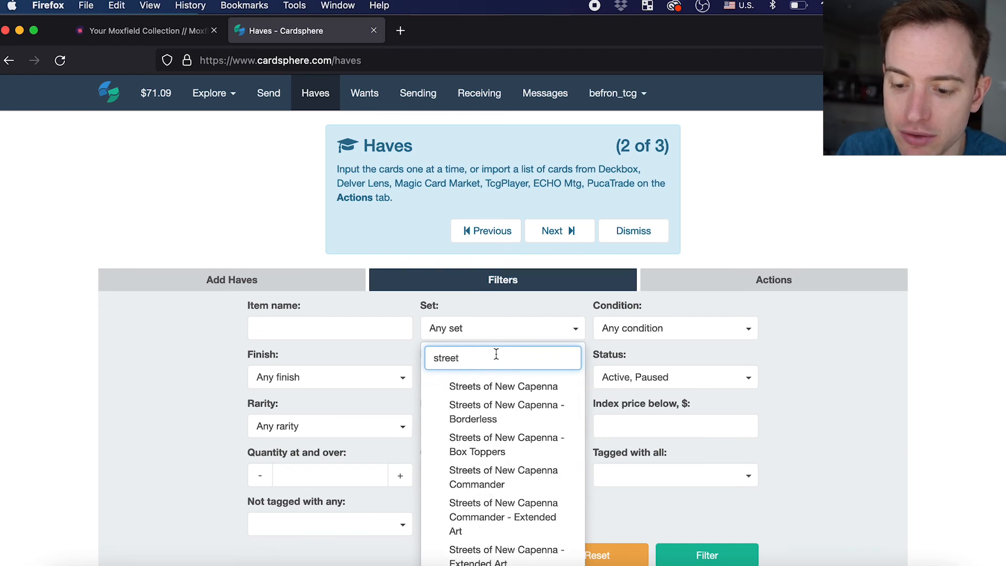
{"action": "left_click", "coordinate": [485, 390]}
{"action": "scroll", "coordinate": [461, 414], "scroll_direction": "down", "scroll_amount": 3}
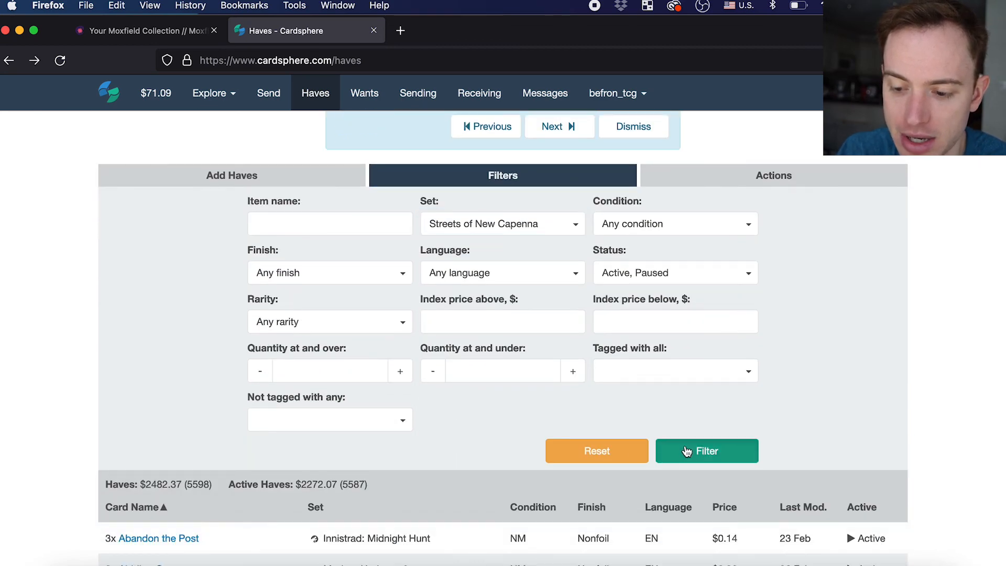
{"action": "scroll", "coordinate": [530, 428], "scroll_direction": "down", "scroll_amount": 10}
{"action": "scroll", "coordinate": [531, 428], "scroll_direction": "up", "scroll_amount": 7}
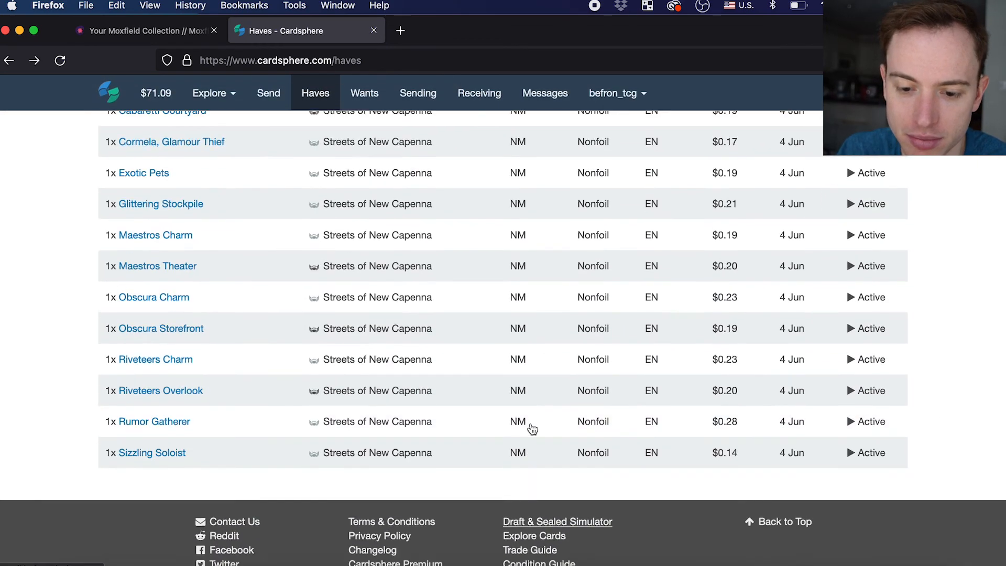
{"action": "scroll", "coordinate": [531, 425], "scroll_direction": "up", "scroll_amount": 10}
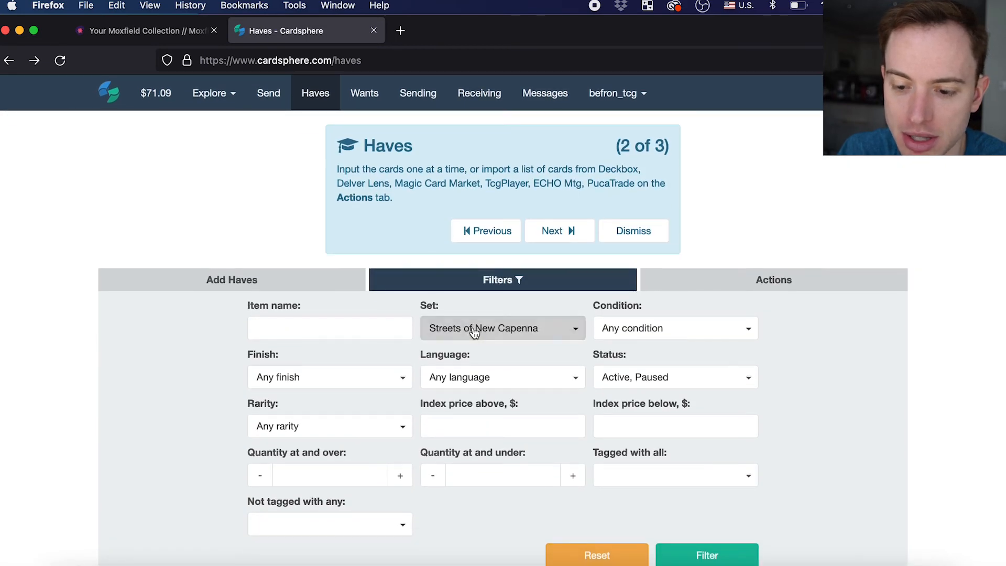
Filter the Haves by the set Streets of New Capenna Commander and look through the imported cards.
{"action": "left_click", "coordinate": [474, 330]}
{"action": "type", "text": "stree"}
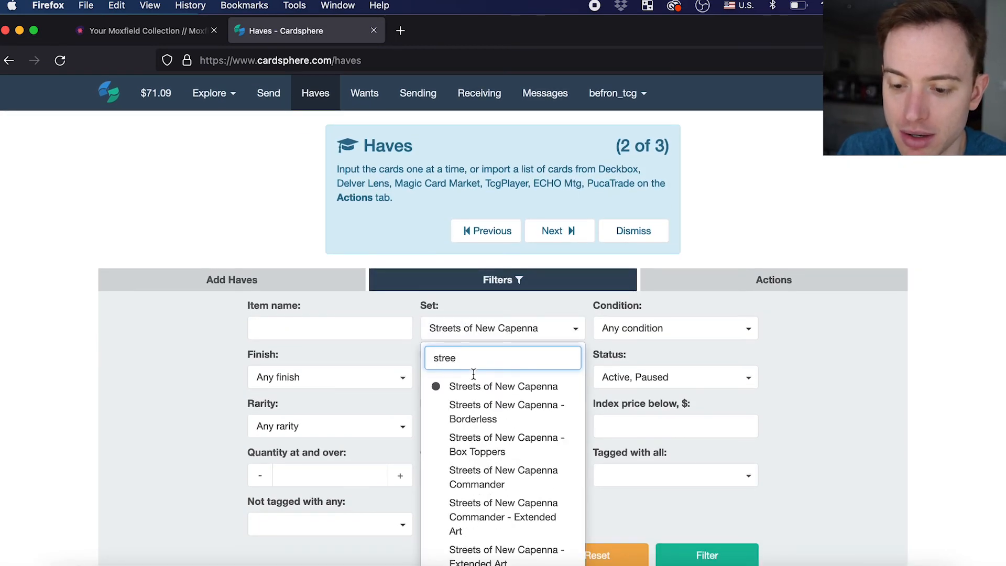
{"action": "left_click", "coordinate": [481, 470]}
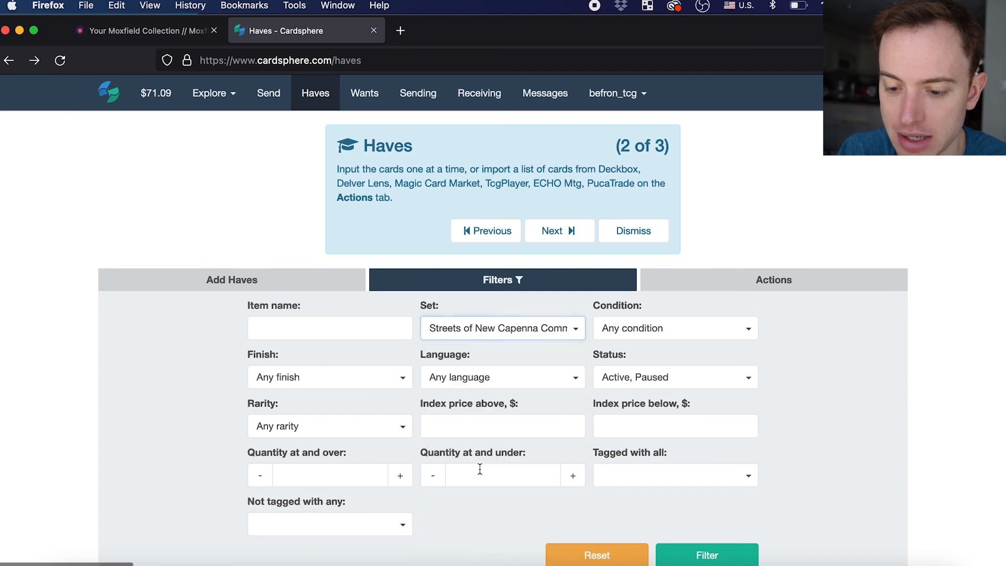
{"action": "scroll", "coordinate": [511, 498], "scroll_direction": "down", "scroll_amount": 3}
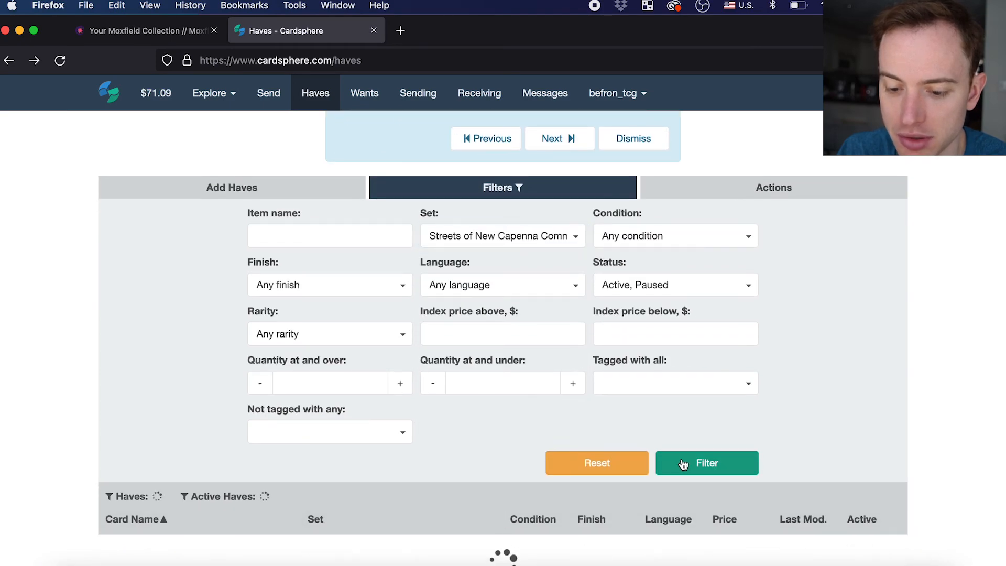
{"action": "scroll", "coordinate": [488, 402], "scroll_direction": "down", "scroll_amount": 20}
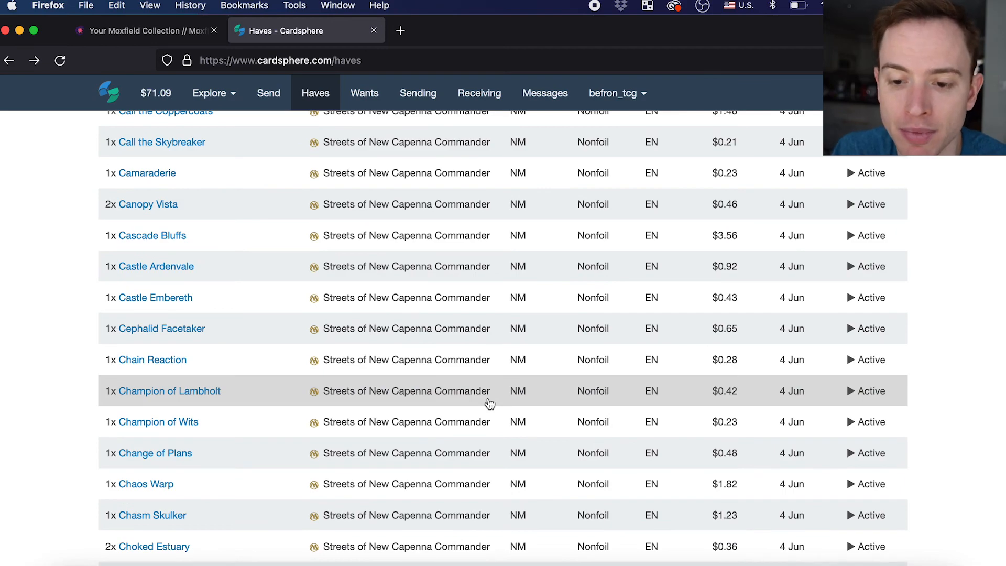
{"action": "scroll", "coordinate": [488, 402], "scroll_direction": "up", "scroll_amount": 20}
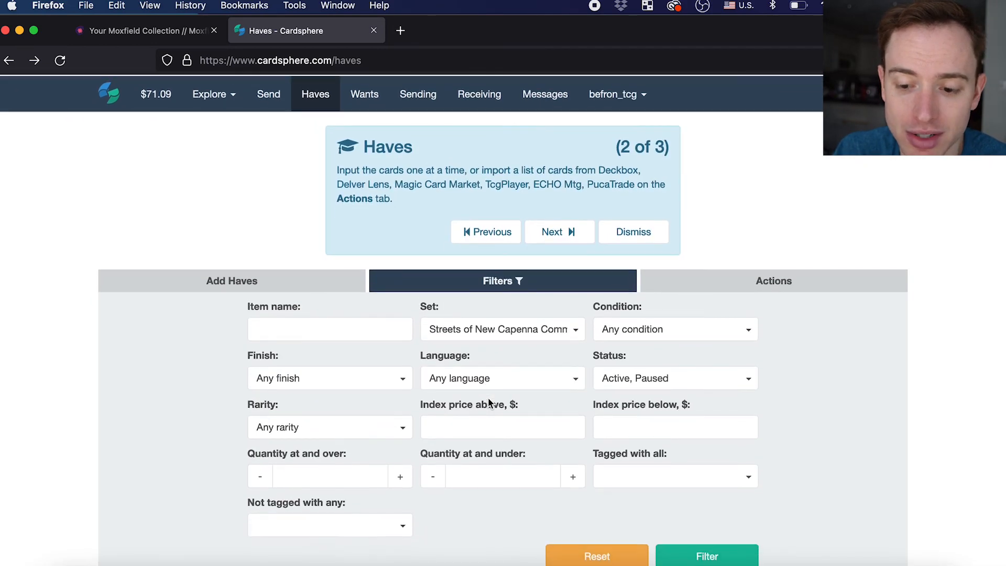
{"action": "scroll", "coordinate": [489, 397], "scroll_direction": "down", "scroll_amount": 10}
{"action": "scroll", "coordinate": [487, 399], "scroll_direction": "up", "scroll_amount": 10}
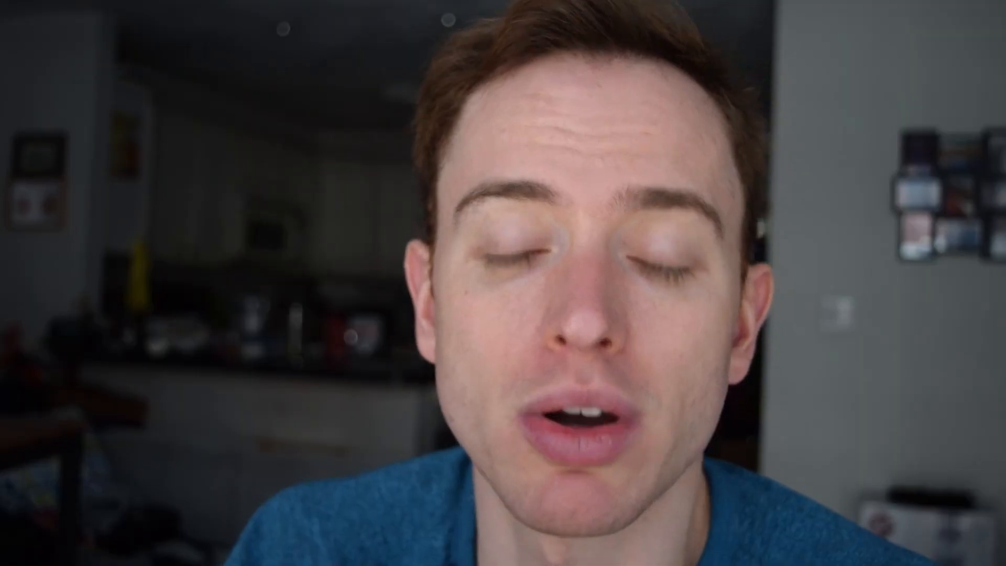